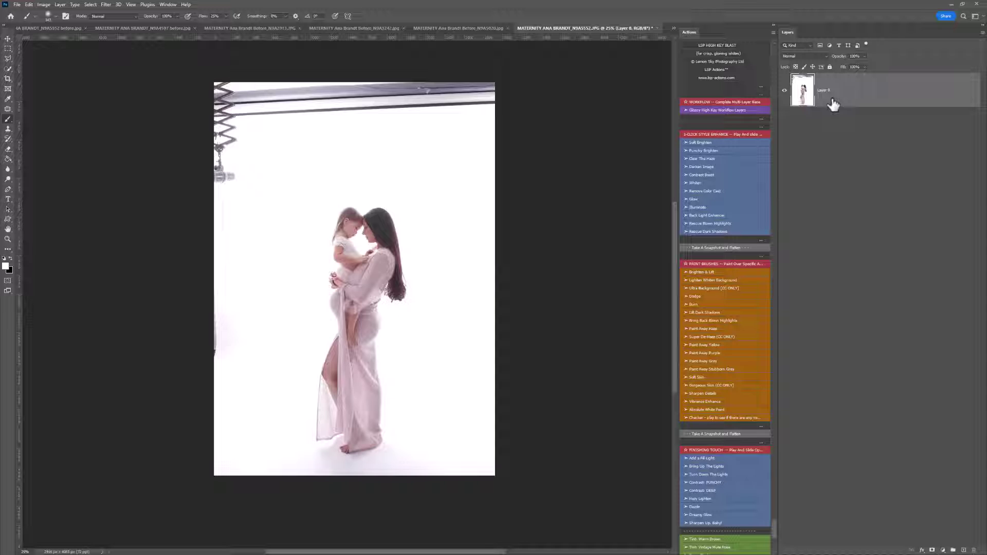
# Run the Glossy High Key Workflow Layers action on the maternity photo.
pyautogui.press('z')
pyautogui.scroll(1, 369, 266)
pyautogui.scroll(-1, 369, 266)
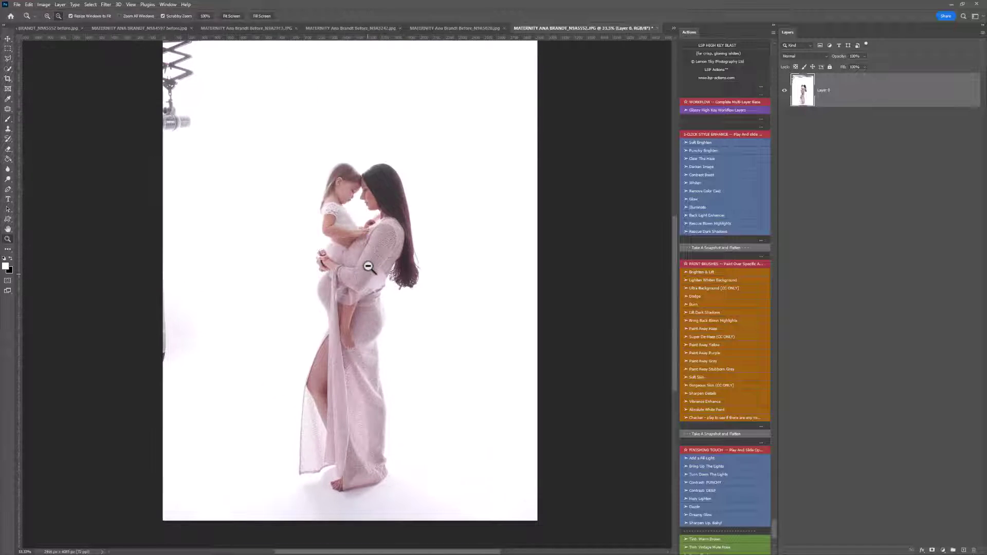
pyautogui.scroll(2, 362, 218)
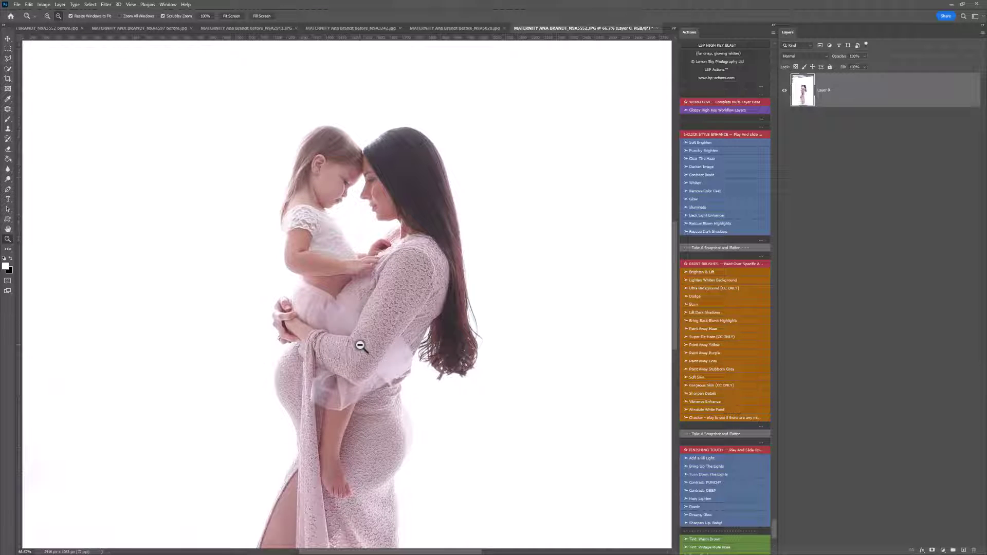
pyautogui.scroll(-3, 360, 346)
pyautogui.scroll(5, 360, 346)
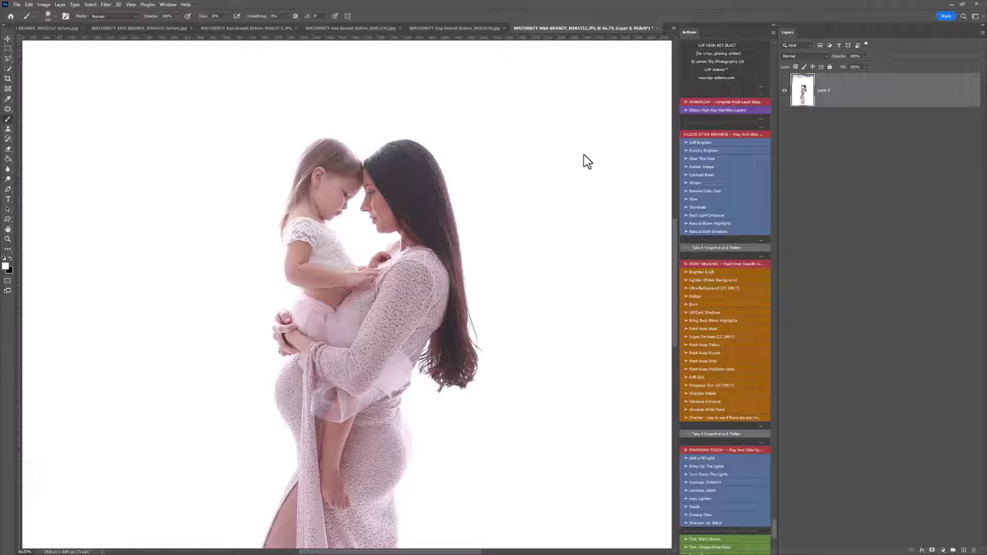
pyautogui.click(708, 109)
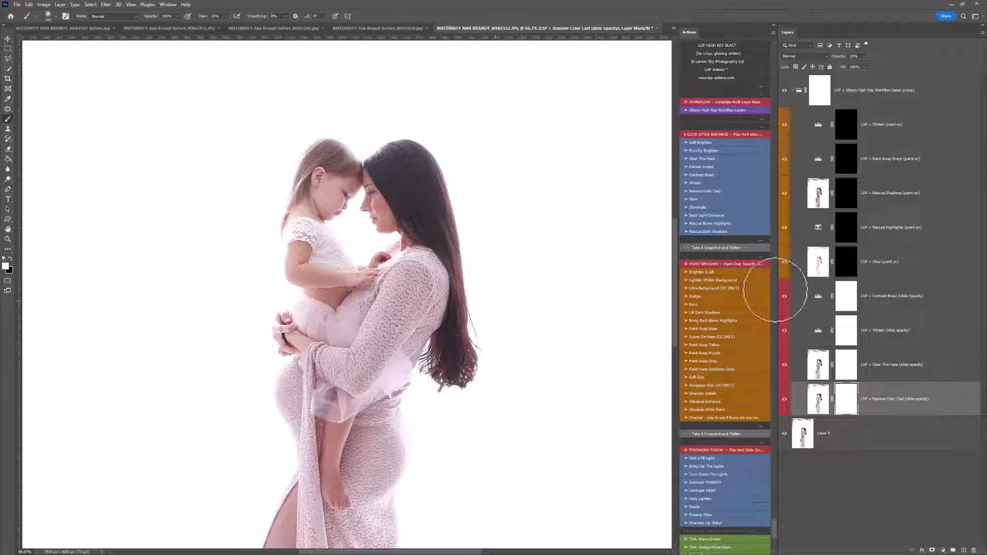
# Compare the mother and child before and after by switching the visibility of the Glossy High Key Workflow group.
pyautogui.scroll(-2, 775, 290)
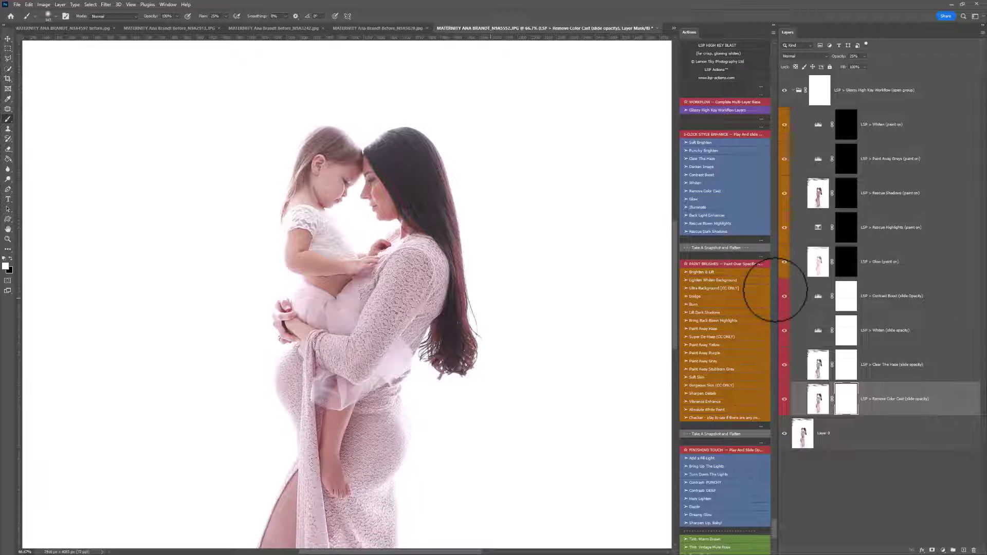
pyautogui.click(786, 91)
pyautogui.click(786, 91)
pyautogui.click(785, 91)
pyautogui.click(786, 91)
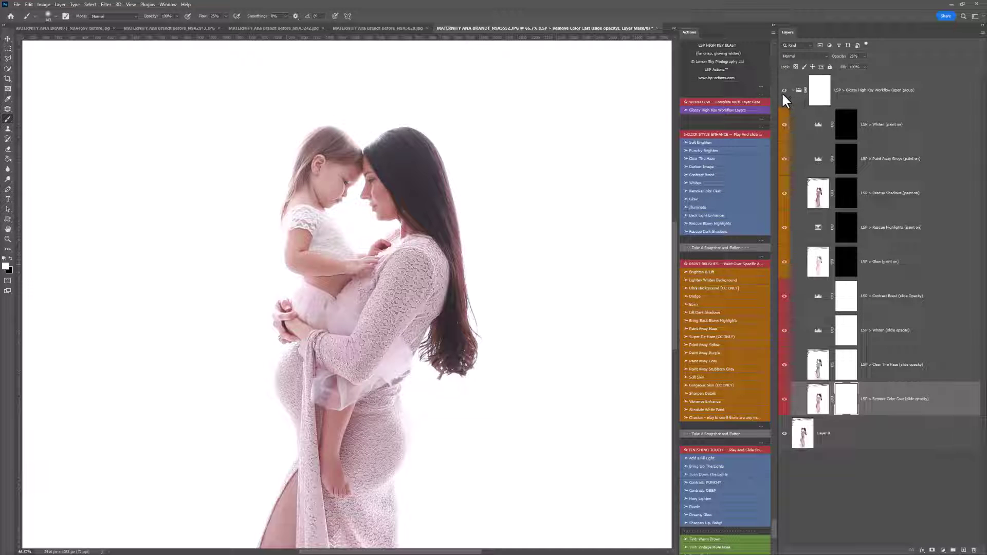
pyautogui.click(783, 92)
pyautogui.click(784, 92)
pyautogui.scroll(-2, 401, 375)
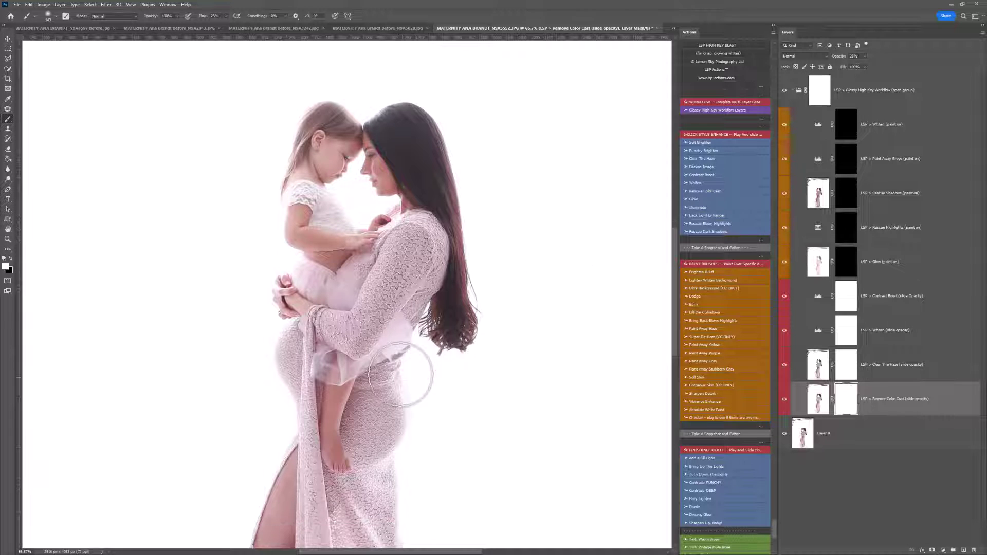
pyautogui.scroll(2, 401, 374)
# Paint glow over the mother's hair, arm and dress on the Glow (paint on) mask with a soft brush.
pyautogui.press('z')
pyautogui.keyDown('alt'); pyautogui.click(401, 375); pyautogui.keyUp('alt')
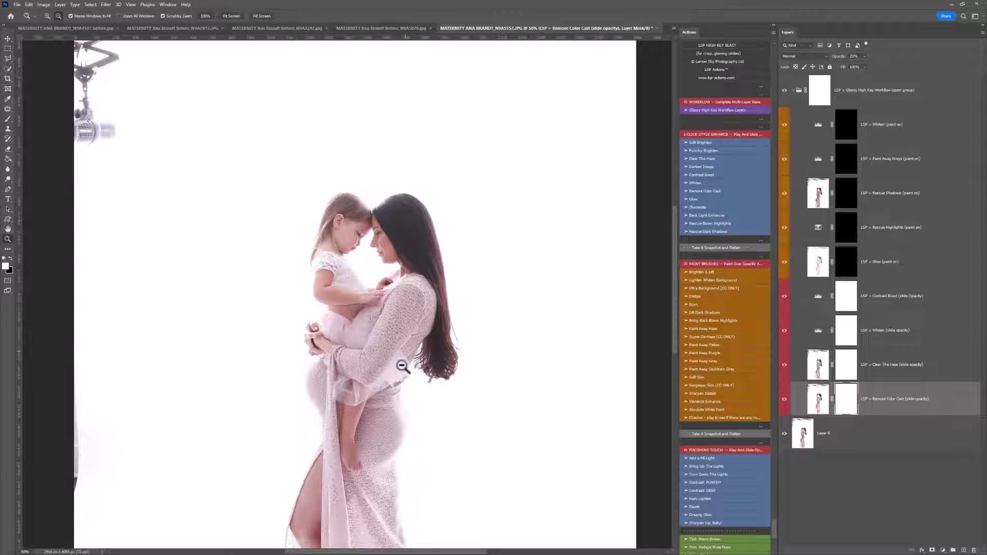
pyautogui.press('space')
pyautogui.moveTo(402, 366); pyautogui.dragTo(407, 286)
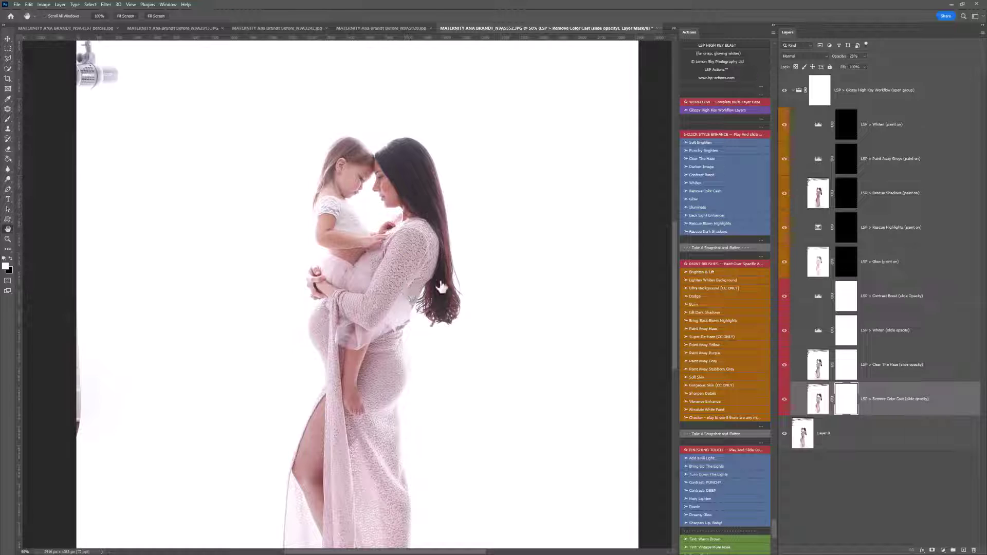
pyautogui.click(852, 196)
pyautogui.click(846, 129)
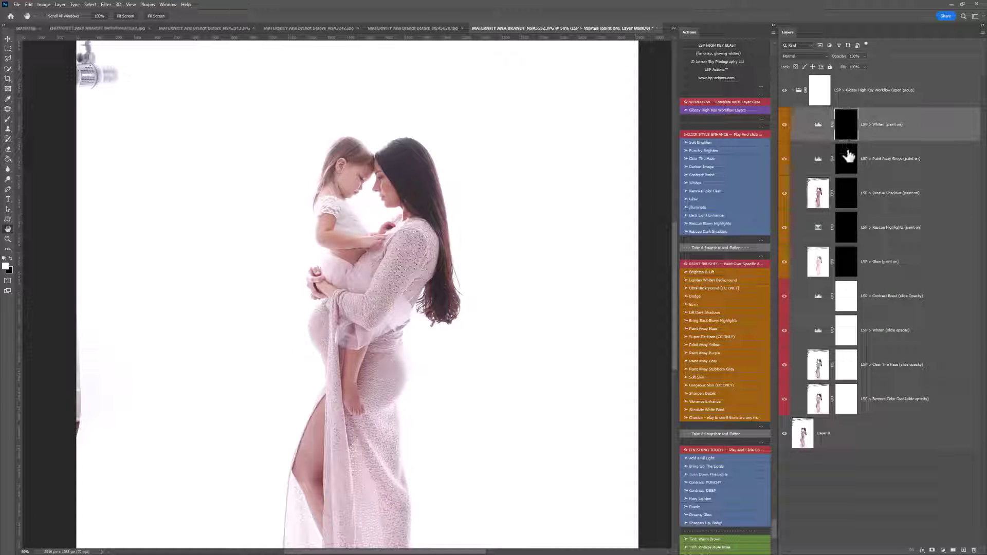
pyautogui.click(847, 159)
pyautogui.click(849, 195)
pyautogui.click(843, 236)
pyautogui.click(846, 261)
pyautogui.press('b')
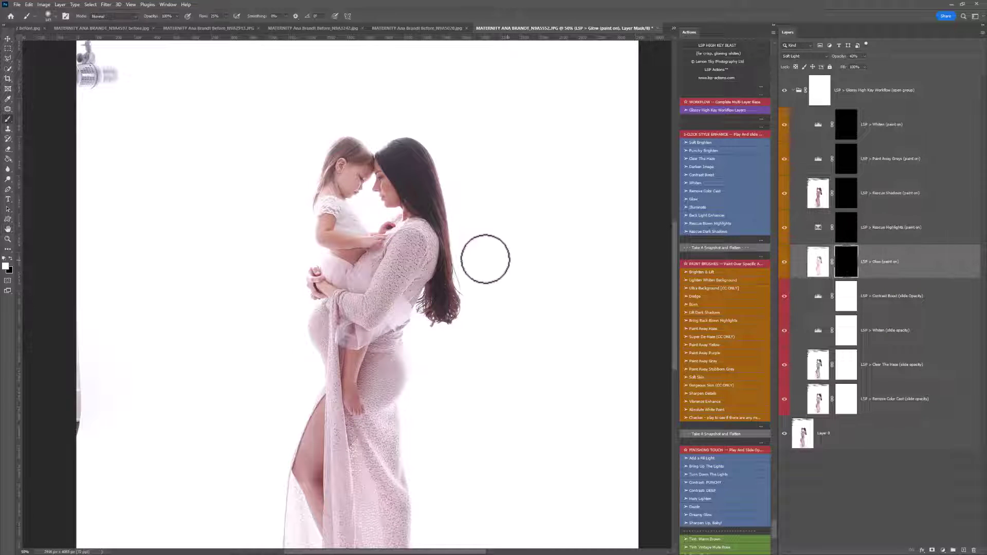
pyautogui.moveTo(406, 170)
pyautogui.mouseDown()
pyautogui.moveTo(428, 273)
pyautogui.moveTo(447, 271)
pyautogui.moveTo(445, 293)
pyautogui.moveTo(473, 277)
pyautogui.mouseUp()
pyautogui.rightClick(394, 259)
pyautogui.moveTo(443, 239); pyautogui.dragTo(393, 337)
pyautogui.moveTo(348, 298)
pyautogui.mouseDown()
pyautogui.moveTo(359, 520)
pyautogui.moveTo(408, 551)
pyautogui.mouseUp()
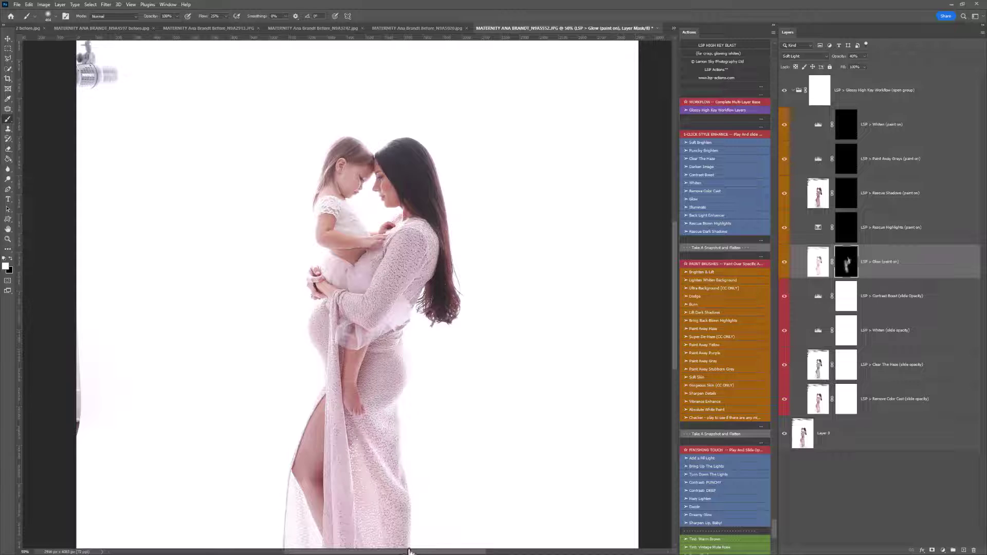
# Paint over the child and the mother's belly on the Rescue Highlights (paint on) mask.
pyautogui.click(846, 229)
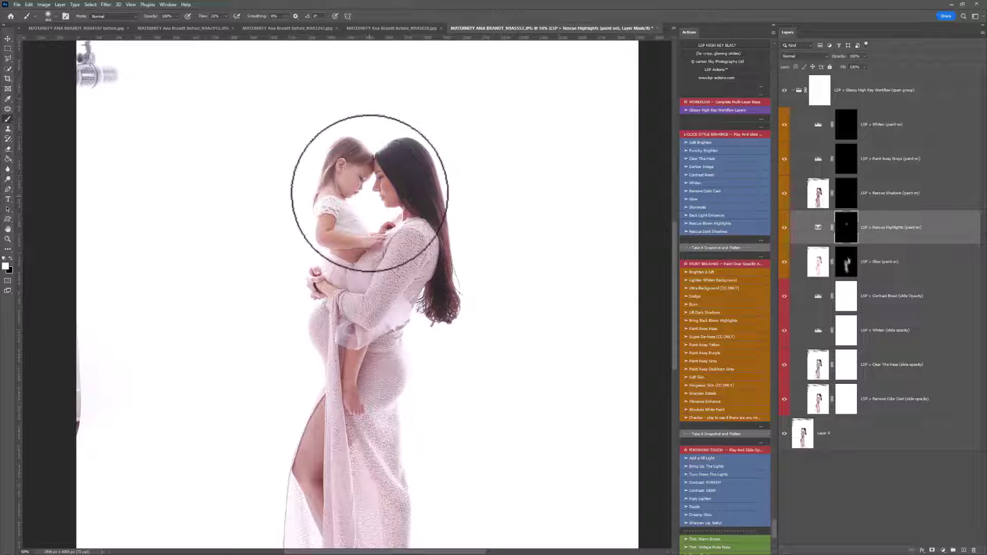
pyautogui.moveTo(366, 185)
pyautogui.mouseDown()
pyautogui.moveTo(335, 324)
pyautogui.moveTo(358, 375)
pyautogui.mouseUp()
# Reduce the soft brush and paint over the mother's hair and upper body on the Rescue Shadows (paint on) mask.
pyautogui.click(848, 201)
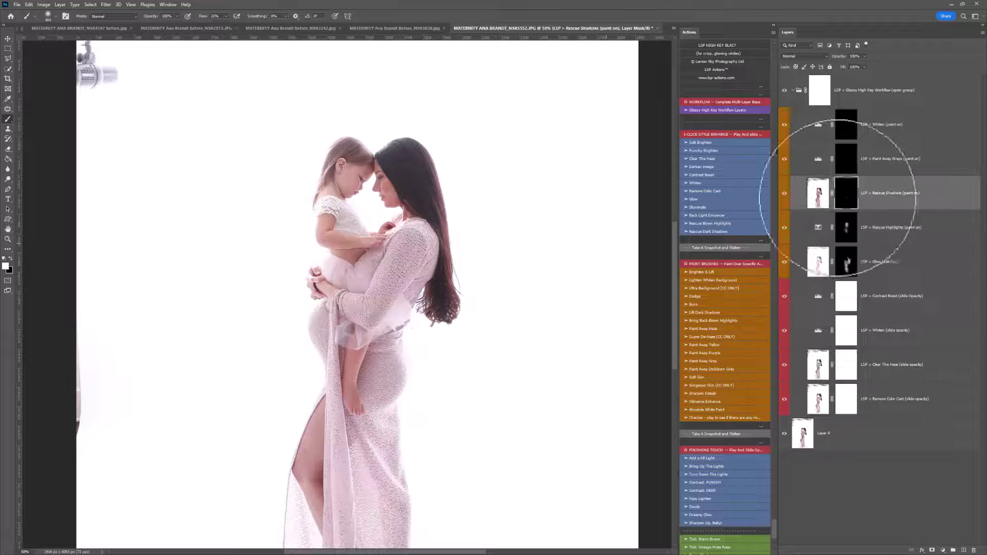
pyautogui.rightClick(441, 200)
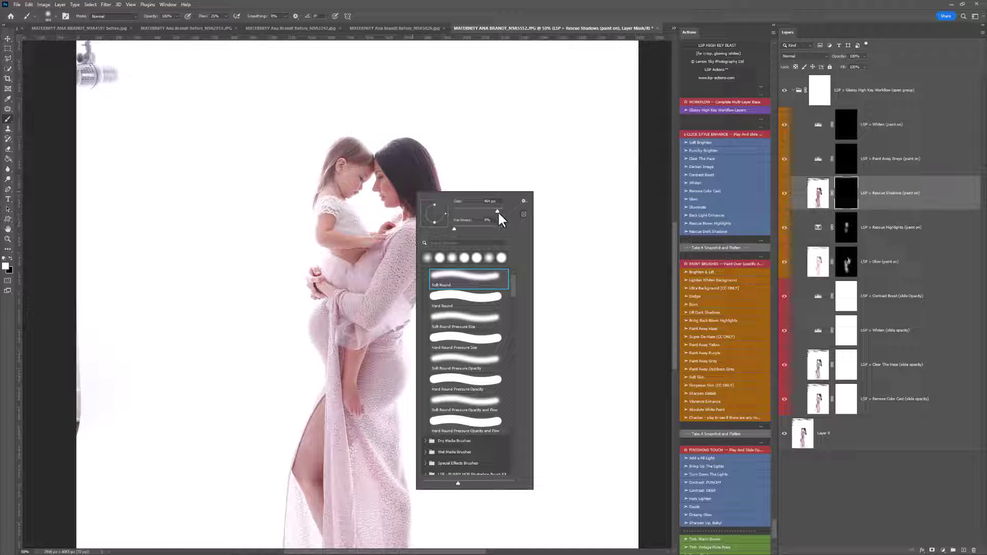
pyautogui.moveTo(497, 211); pyautogui.dragTo(493, 211)
pyautogui.moveTo(413, 183)
pyautogui.mouseDown()
pyautogui.moveTo(420, 229)
pyautogui.moveTo(389, 306)
pyautogui.mouseUp()
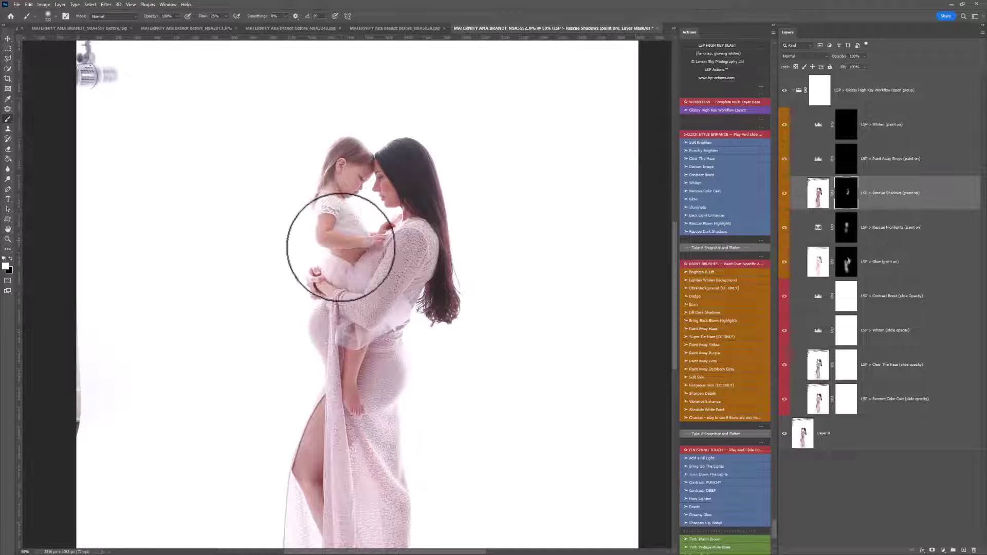
# Reduce the brush further and refine the Rescue Shadows mask over the child's head and the mother's hair.
pyautogui.rightClick(376, 258)
pyautogui.moveTo(463, 276); pyautogui.dragTo(442, 277)
pyautogui.press('Return')
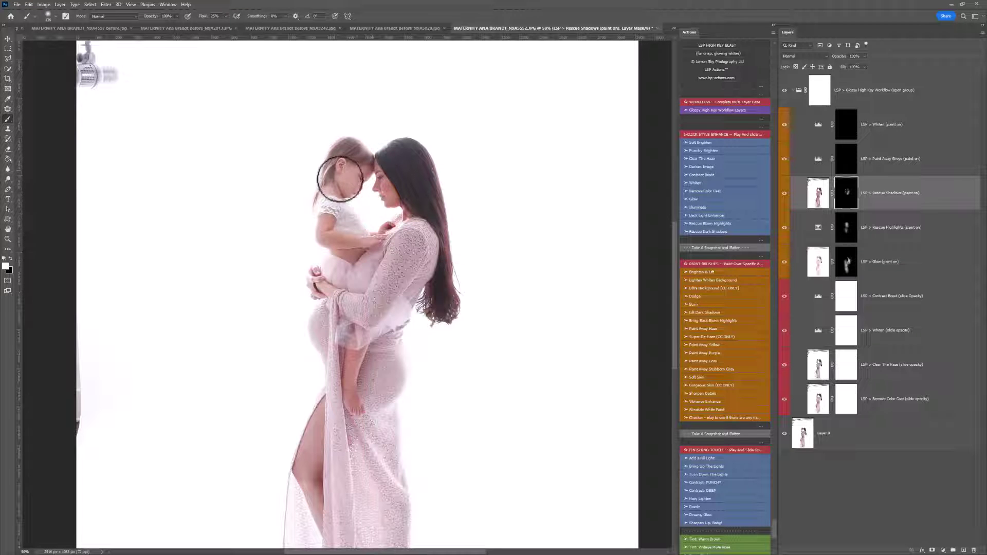
pyautogui.moveTo(350, 152)
pyautogui.mouseDown()
pyautogui.moveTo(331, 161)
pyautogui.moveTo(368, 149)
pyautogui.mouseUp()
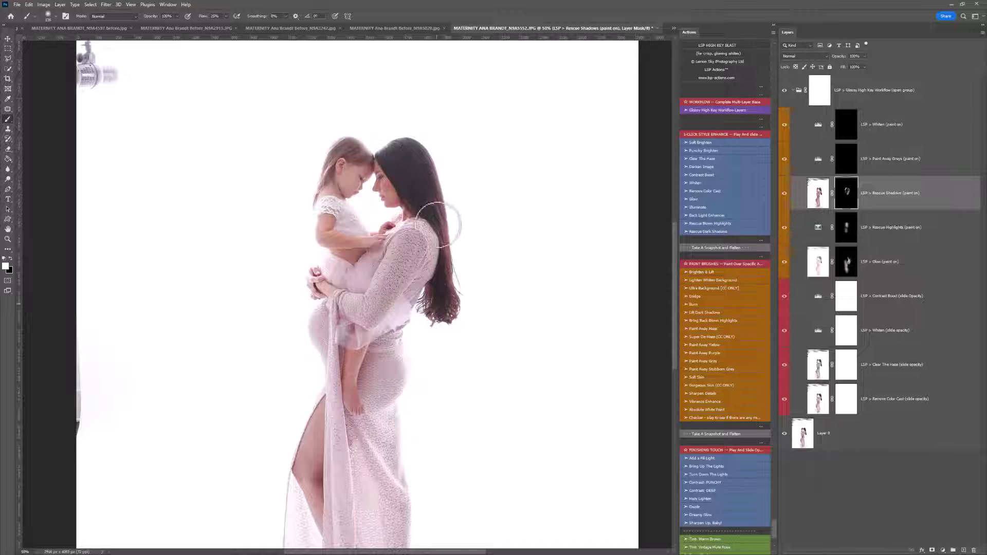
# Whiten the lower background on both sides of the figures on the Whiten (paint on) mask with a 1400 px soft brush.
pyautogui.scroll(-2, 451, 209)
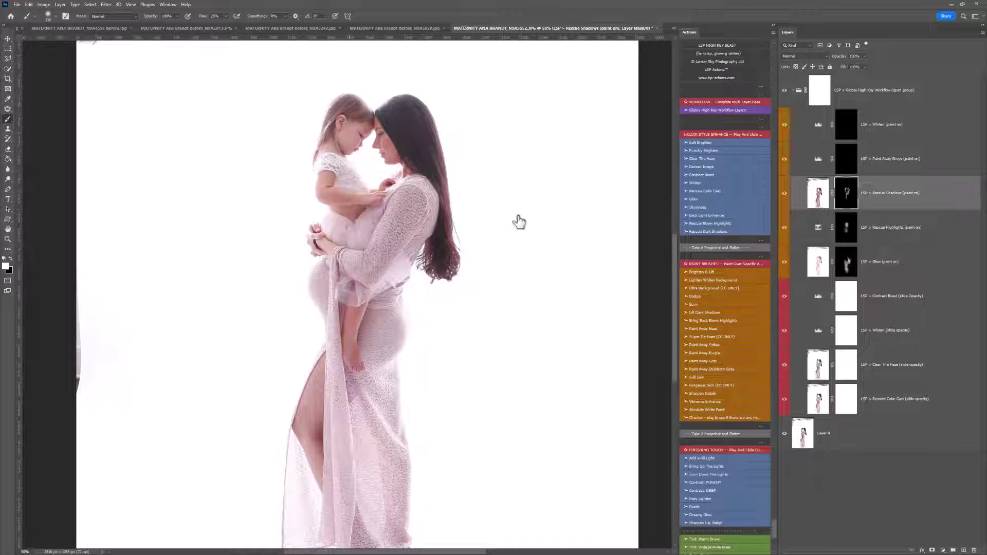
pyautogui.click(853, 164)
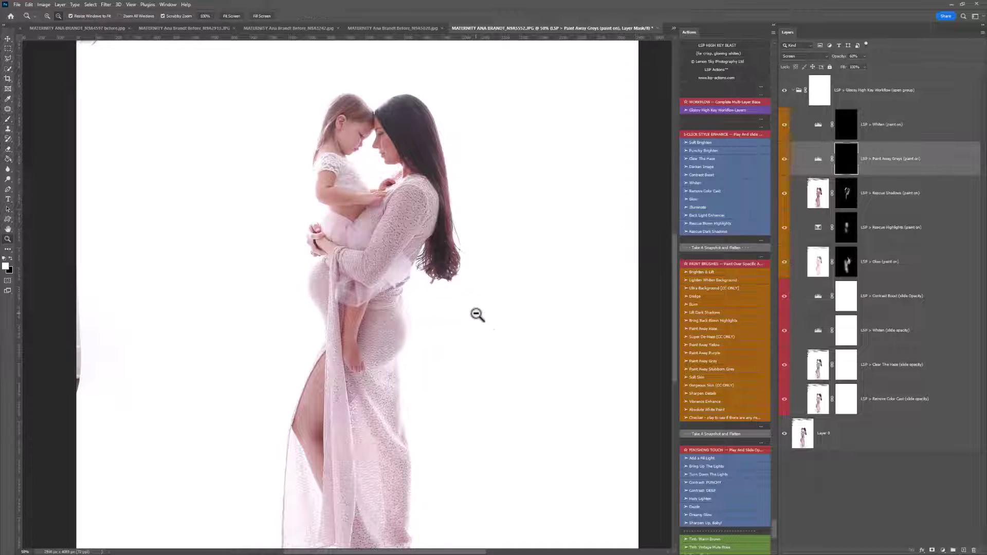
pyautogui.keyDown('alt'); pyautogui.click(475, 314); pyautogui.keyUp('alt')
pyautogui.moveTo(474, 369); pyautogui.dragTo(471, 366)
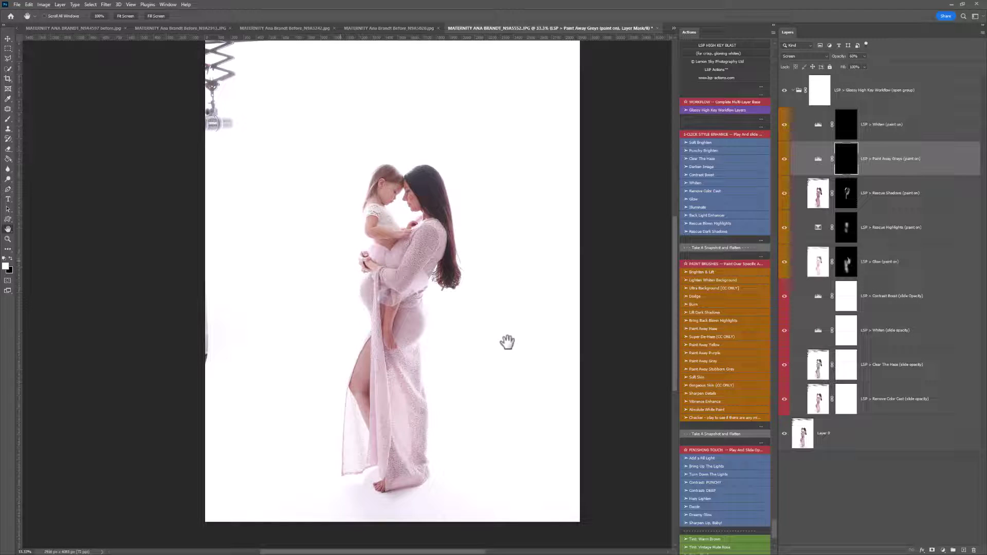
pyautogui.click(846, 128)
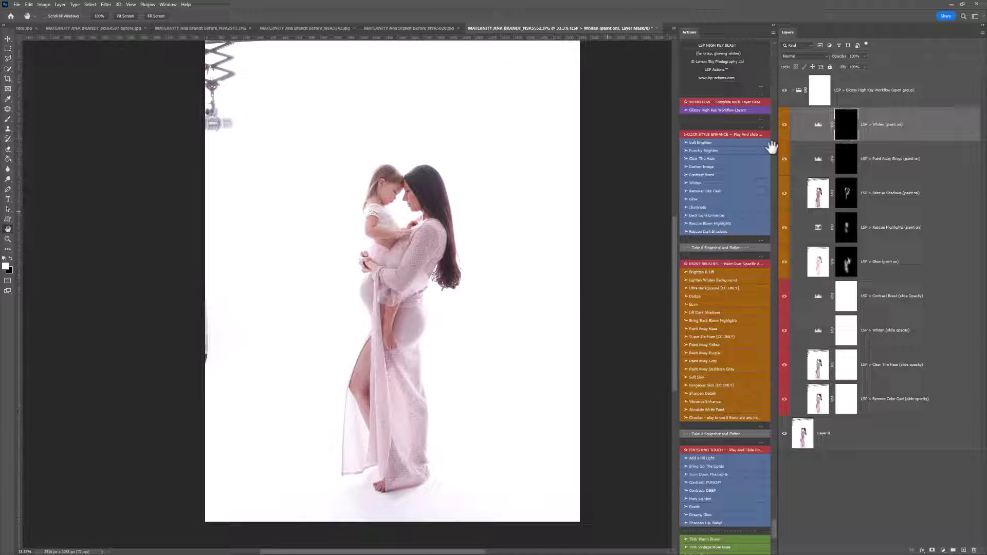
pyautogui.press('b')
pyautogui.rightClick(470, 245)
pyautogui.click(551, 263)
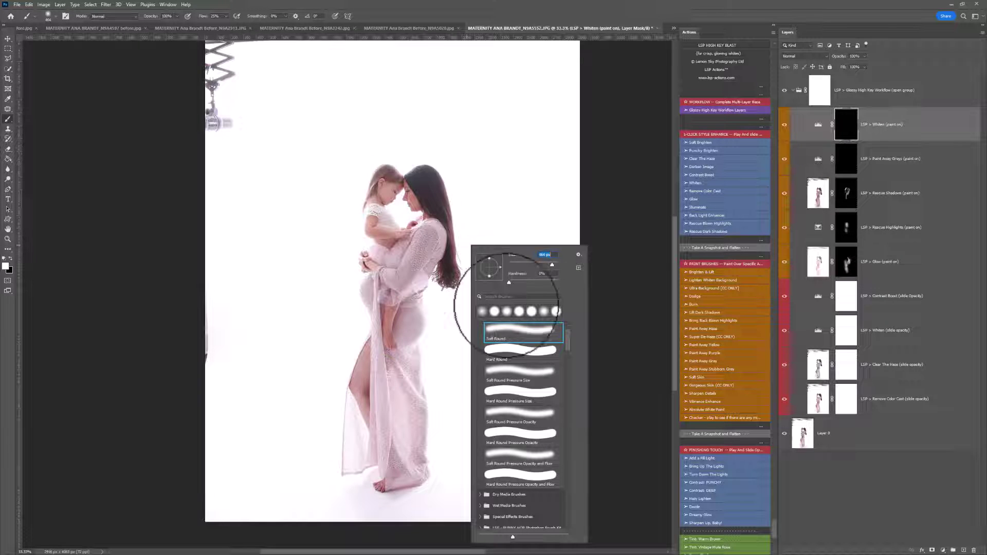
pyautogui.click(446, 363)
pyautogui.press(']')
pyautogui.press(']')
pyautogui.press(']')
pyautogui.press(']')
pyautogui.press(']')
pyautogui.press(']')
pyautogui.press(']')
pyautogui.press(']')
pyautogui.press(']')
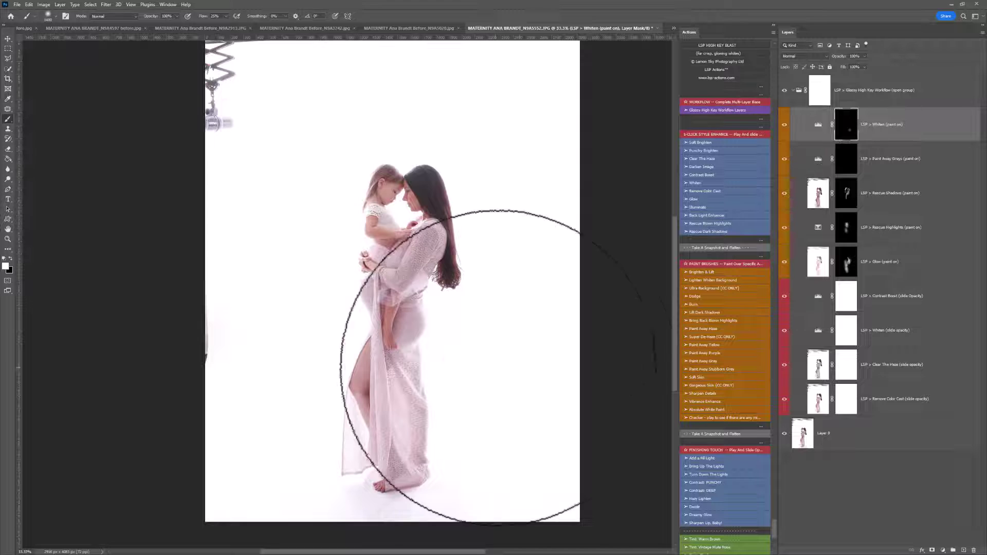
pyautogui.click(498, 369)
pyautogui.click(291, 334)
pyautogui.moveTo(277, 439)
pyautogui.mouseDown()
pyautogui.moveTo(431, 425)
pyautogui.moveTo(465, 411)
pyautogui.moveTo(480, 348)
pyautogui.mouseUp()
pyautogui.rightClick(482, 351)
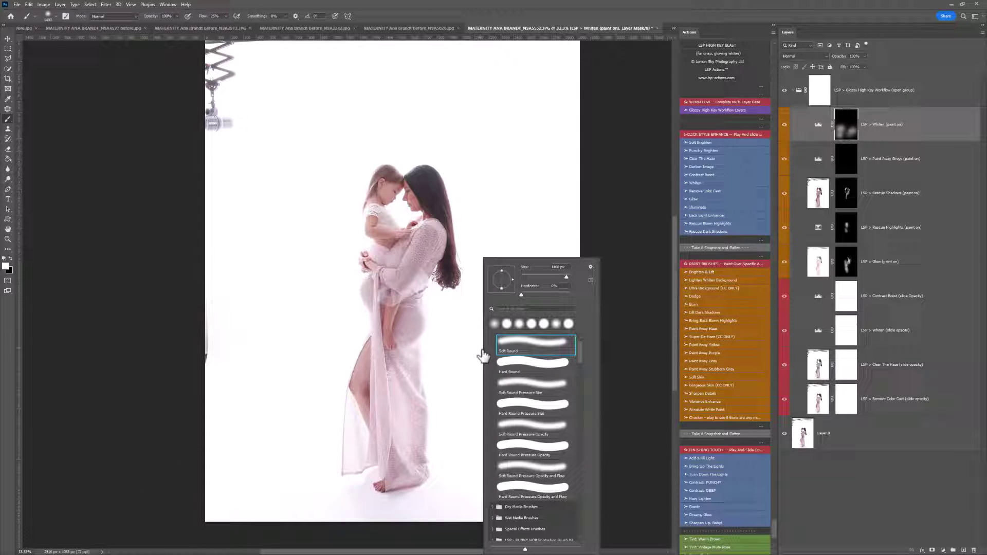
pyautogui.click(563, 276)
# Collapse the Glossy High Key Workflow group and switch its visibility to compare the photo with and without the edits.
pyautogui.click(784, 91)
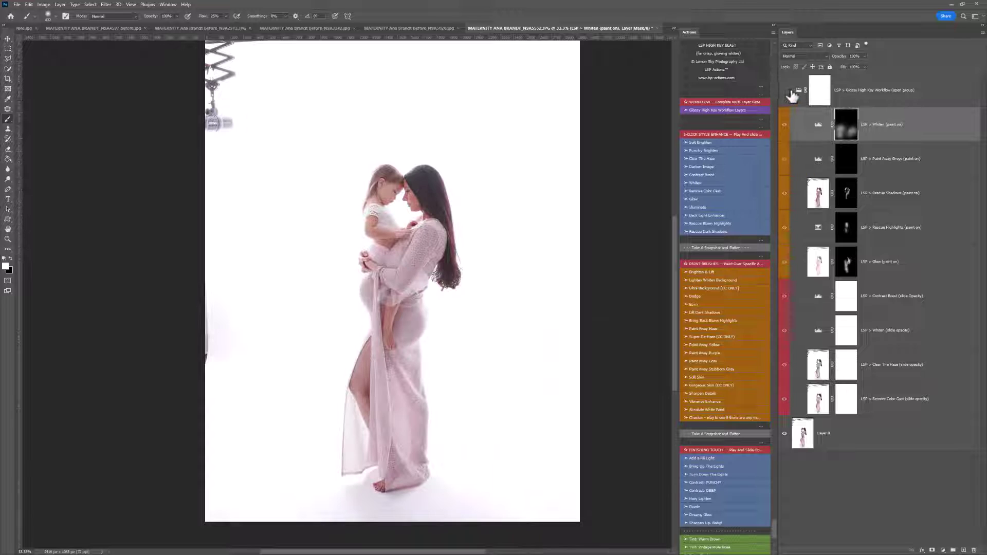
pyautogui.click(794, 93)
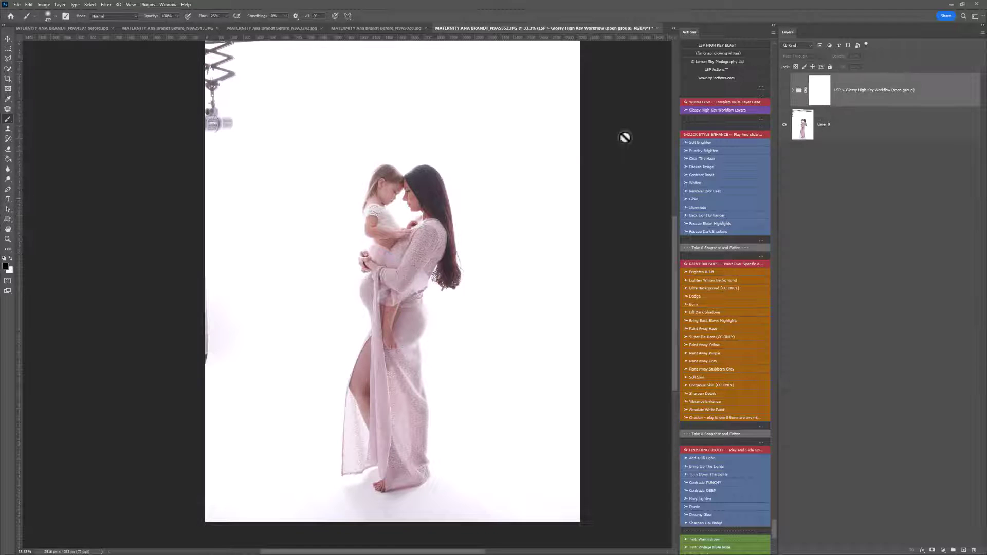
pyautogui.press('z')
pyautogui.hotkey('ctrl', '+')
pyautogui.hotkey('ctrl', '+')
pyautogui.click(785, 91)
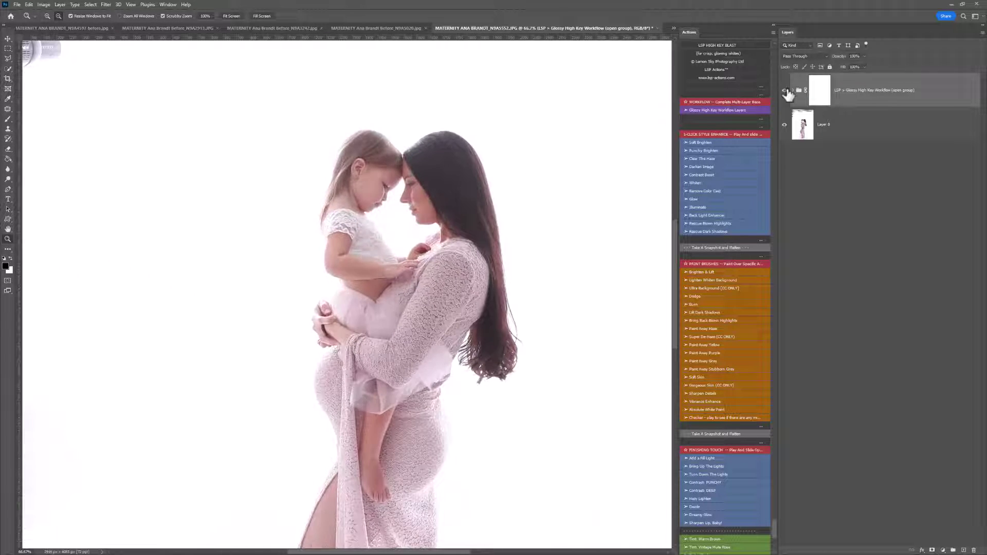
pyautogui.click(785, 91)
pyautogui.click(786, 91)
pyautogui.click(785, 91)
pyautogui.click(786, 92)
# Examine the faces and hair up close with the workflow group hidden and shown.
pyautogui.click(423, 176)
pyautogui.click(423, 175)
pyautogui.keyDown('alt'); pyautogui.click(566, 237); pyautogui.keyUp('alt')
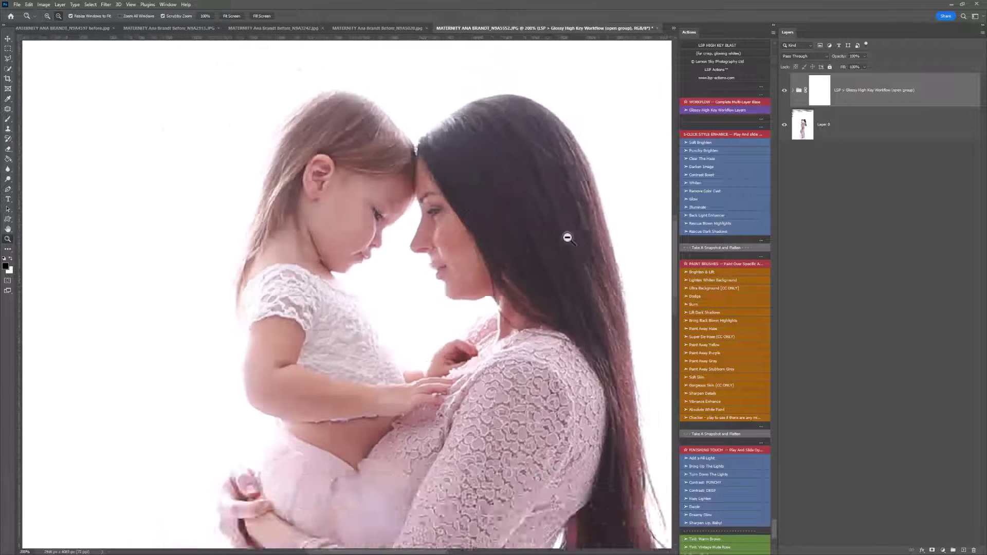
pyautogui.click(784, 91)
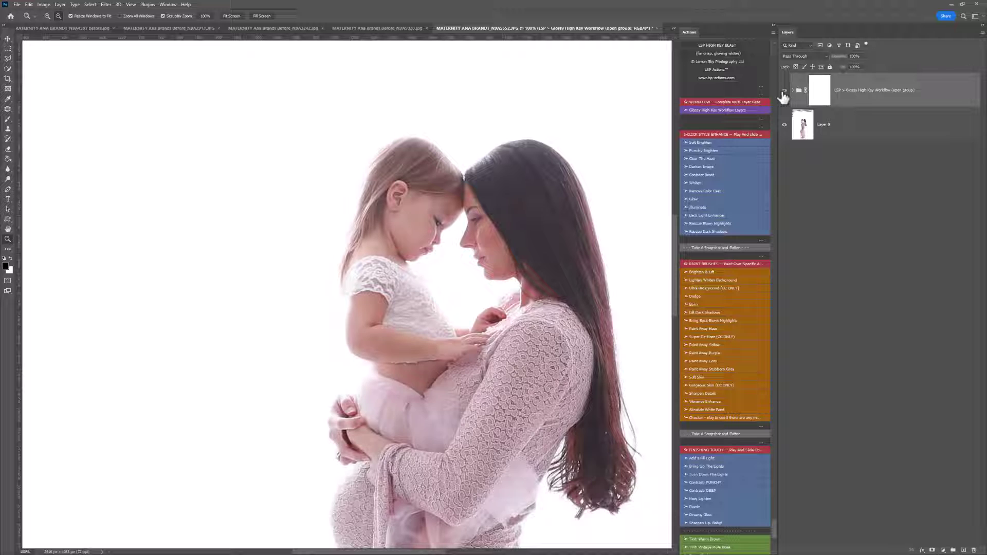
pyautogui.click(784, 91)
pyautogui.press('h')
pyautogui.moveTo(491, 233); pyautogui.dragTo(459, 211)
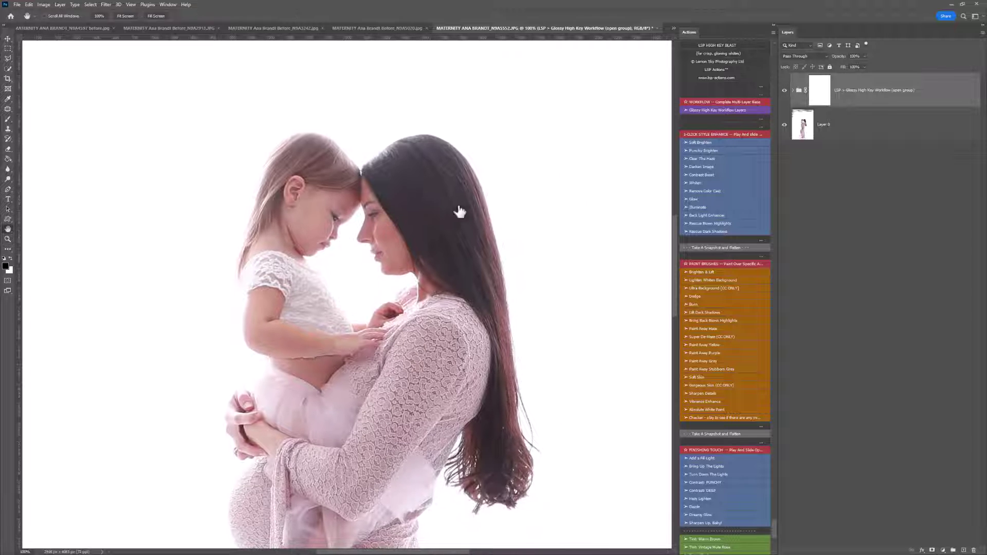
pyautogui.click(784, 91)
pyautogui.click(784, 91)
# Inspect the full-length figures and the surrounding background with the workflow group enabled.
pyautogui.press('z')
pyautogui.keyDown('alt'); pyautogui.click(430, 247); pyautogui.keyUp('alt')
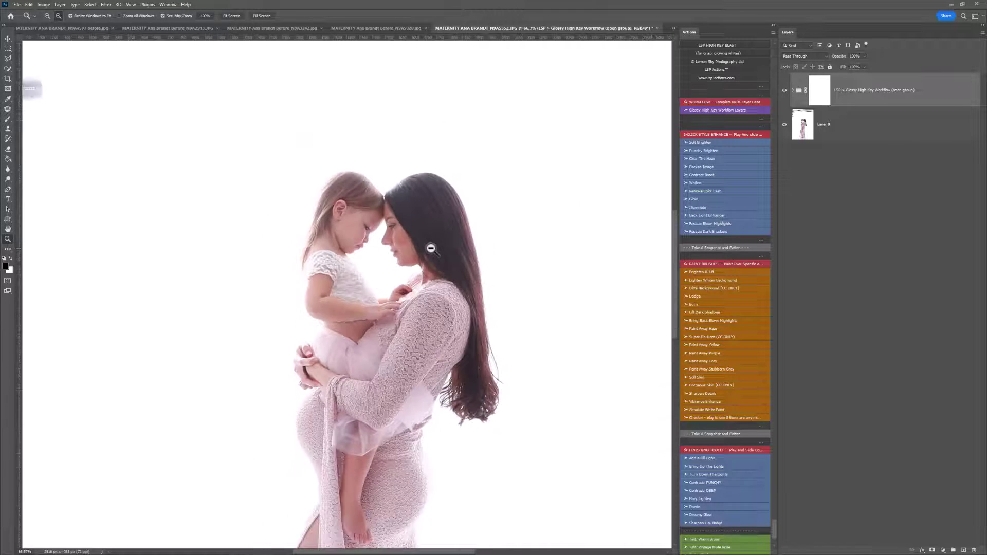
pyautogui.press('h')
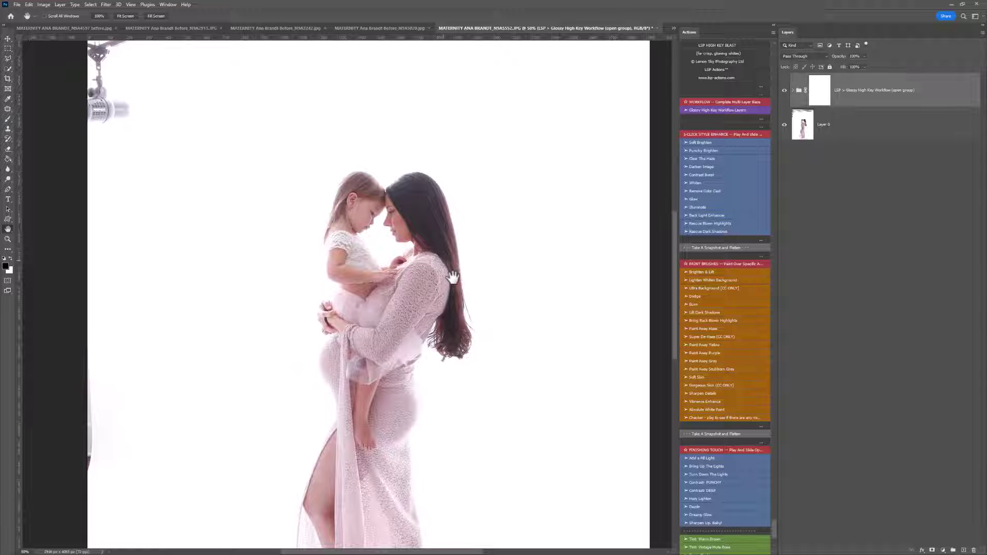
pyautogui.press('z')
pyautogui.keyDown('alt'); pyautogui.click(435, 256); pyautogui.keyUp('alt')
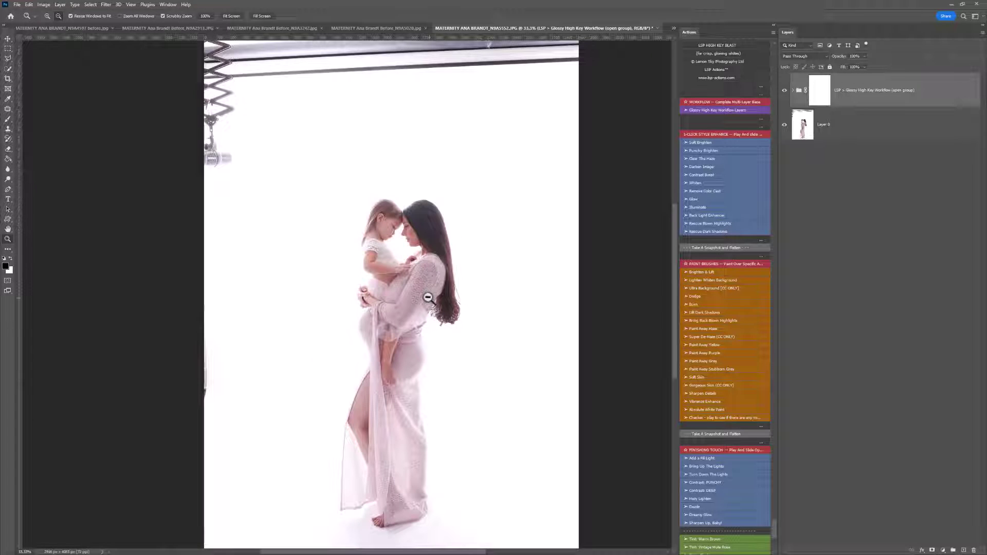
pyautogui.press('h')
pyautogui.moveTo(427, 297); pyautogui.dragTo(427, 267)
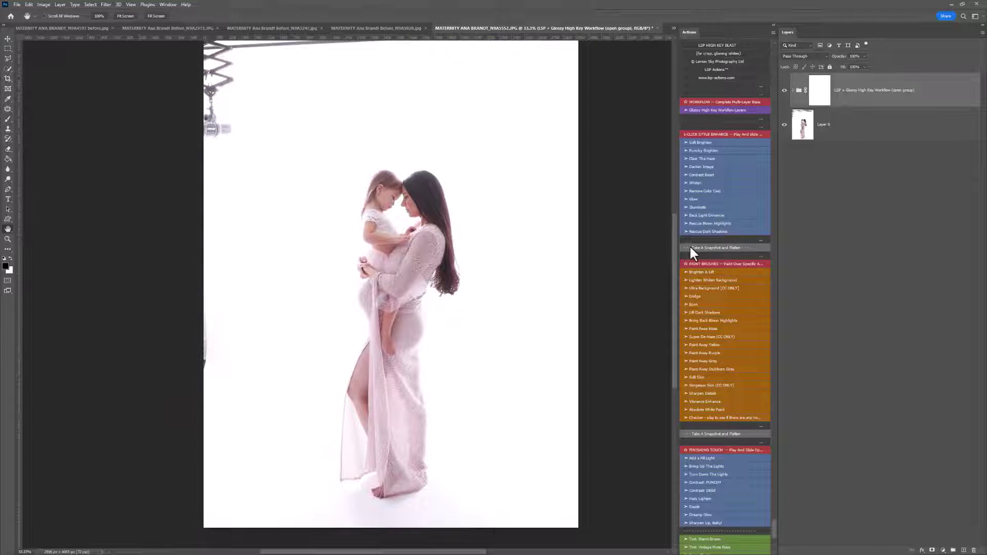
# Run Absolute White Paint and paint out the studio light, its rig and the background's left and top edges with a larger soft brush.
pyautogui.click(708, 409)
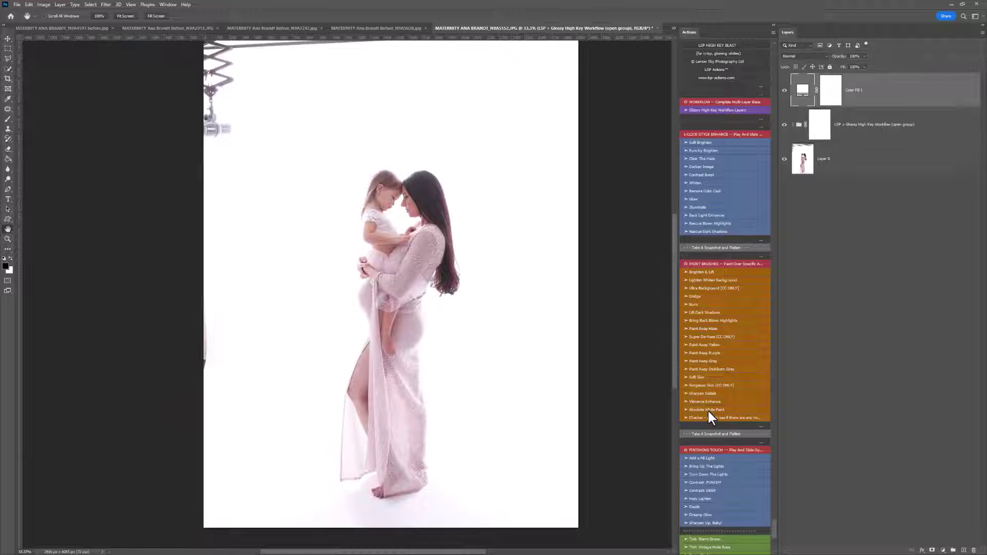
pyautogui.rightClick(253, 250)
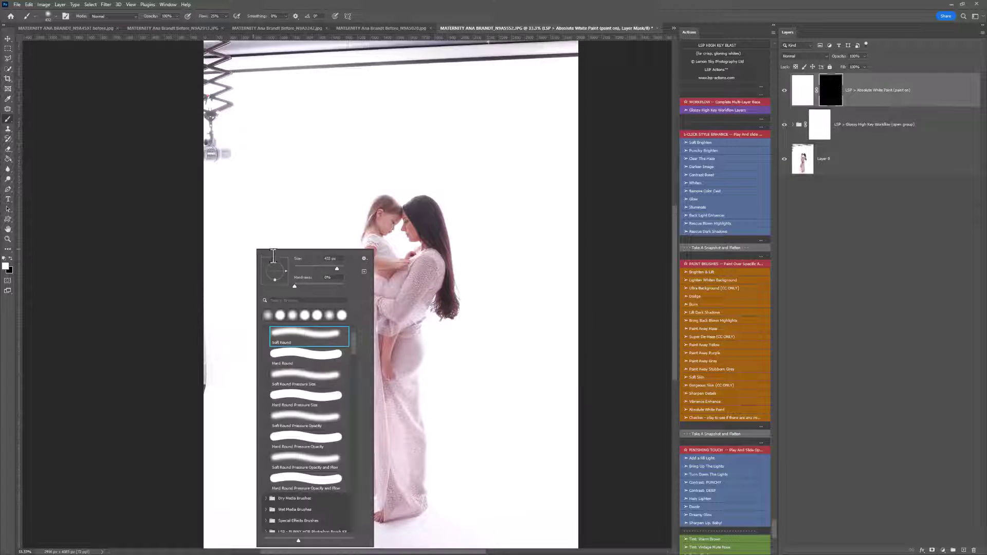
pyautogui.moveTo(338, 269); pyautogui.dragTo(342, 269)
pyautogui.moveTo(227, 119)
pyautogui.mouseDown()
pyautogui.moveTo(227, 96)
pyautogui.moveTo(230, 108)
pyautogui.moveTo(248, 56)
pyautogui.moveTo(557, 44)
pyautogui.moveTo(363, 27)
pyautogui.moveTo(240, 70)
pyautogui.moveTo(506, 60)
pyautogui.moveTo(337, 5)
pyautogui.moveTo(358, 5)
pyautogui.moveTo(187, 194)
pyautogui.moveTo(585, 61)
pyautogui.moveTo(361, 70)
pyautogui.moveTo(430, 64)
pyautogui.moveTo(187, 132)
pyautogui.mouseUp()
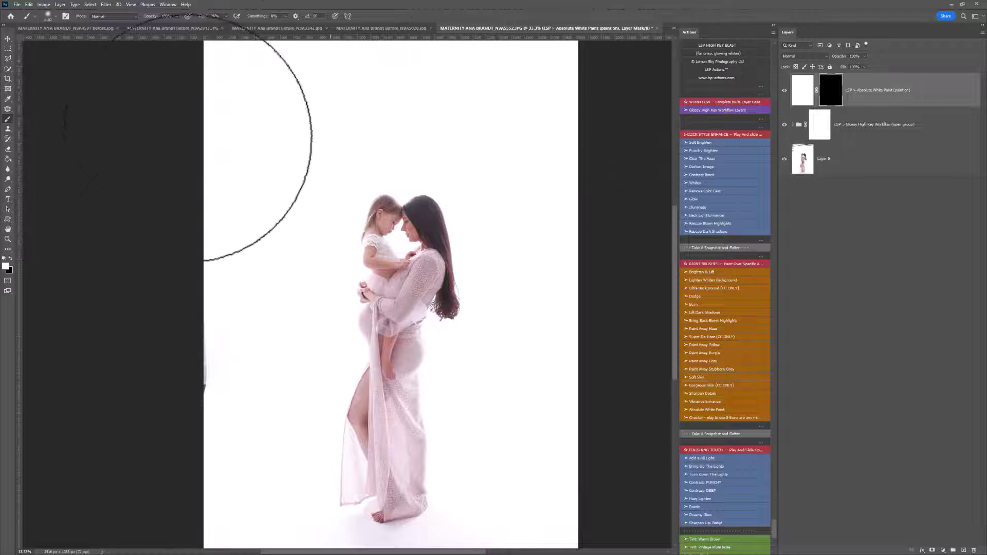
pyautogui.scroll(-2, 198, 259)
pyautogui.moveTo(198, 259)
pyautogui.mouseDown()
pyautogui.moveTo(191, 308)
pyautogui.moveTo(201, 256)
pyautogui.moveTo(172, 204)
pyautogui.moveTo(169, 48)
pyautogui.moveTo(265, 76)
pyautogui.moveTo(522, 51)
pyautogui.mouseUp()
pyautogui.scroll(2, 194, 71)
# Run Paint Away Haze and paint its mask over the mother and child with the large soft brush.
pyautogui.press('z')
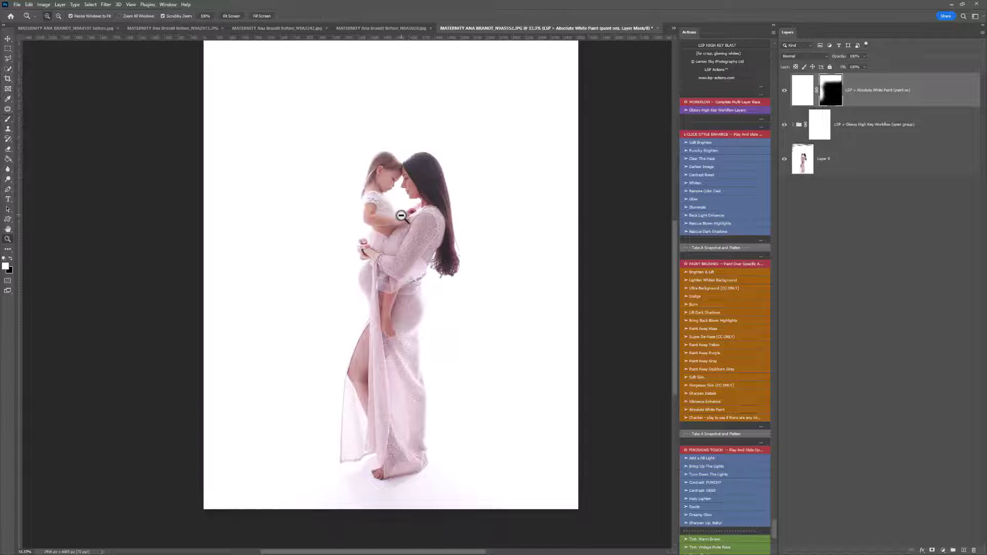
pyautogui.click(403, 215)
pyautogui.scroll(-2, 639, 261)
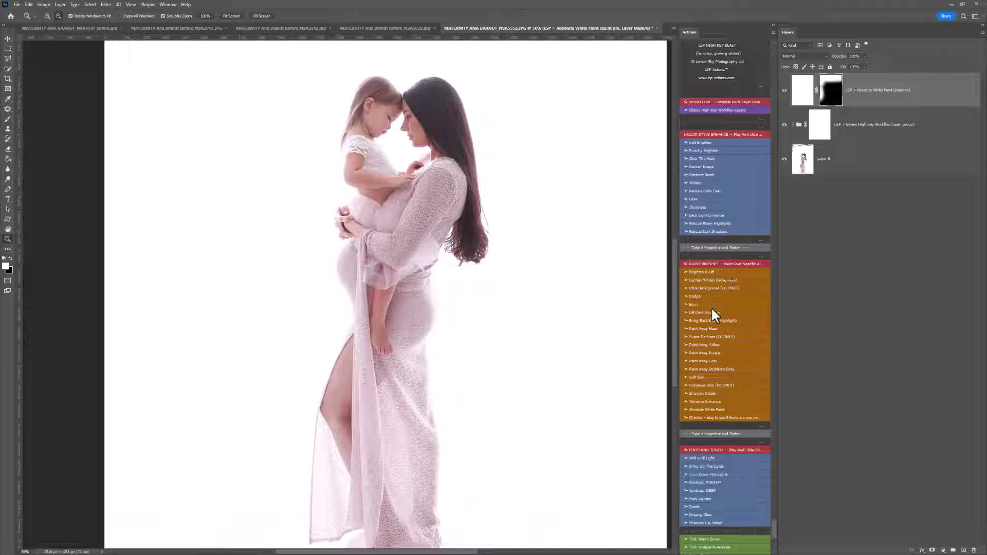
pyautogui.click(699, 328)
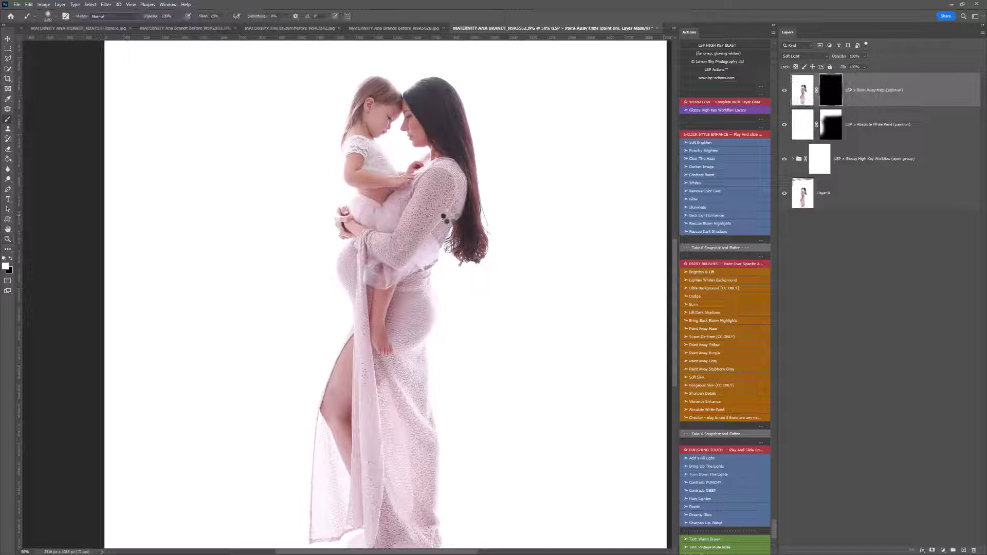
pyautogui.moveTo(402, 167)
pyautogui.mouseDown()
pyautogui.moveTo(403, 117)
pyautogui.moveTo(415, 157)
pyautogui.moveTo(414, 341)
pyautogui.moveTo(378, 448)
pyautogui.moveTo(414, 219)
pyautogui.moveTo(423, 220)
pyautogui.moveTo(423, 116)
pyautogui.moveTo(426, 177)
pyautogui.moveTo(455, 263)
pyautogui.moveTo(412, 299)
pyautogui.moveTo(408, 345)
pyautogui.moveTo(406, 268)
pyautogui.moveTo(408, 207)
pyautogui.mouseUp()
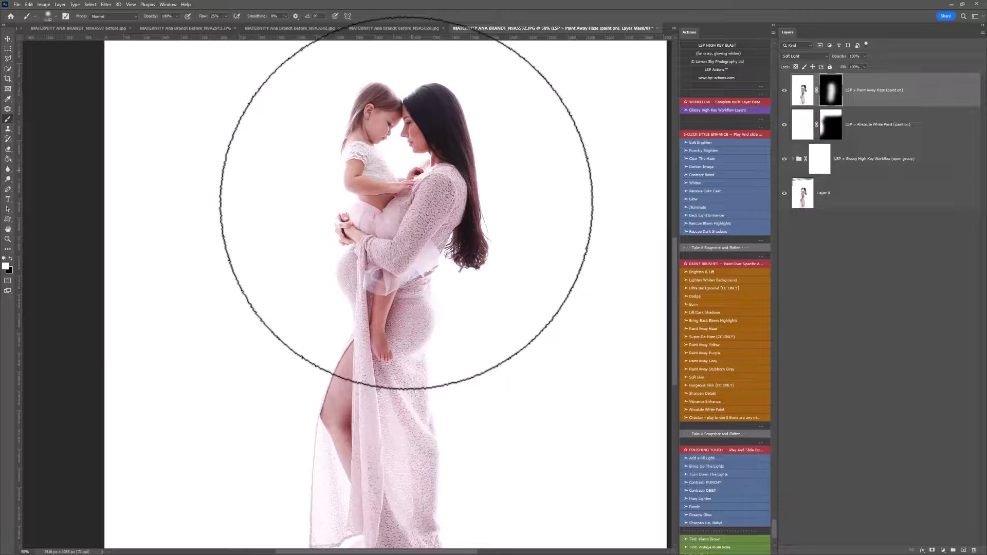
# Run Paint Away Purple and paint its mask over the figures' hair, skin and dress with a smaller soft brush.
pyautogui.click(703, 352)
pyautogui.rightClick(507, 173)
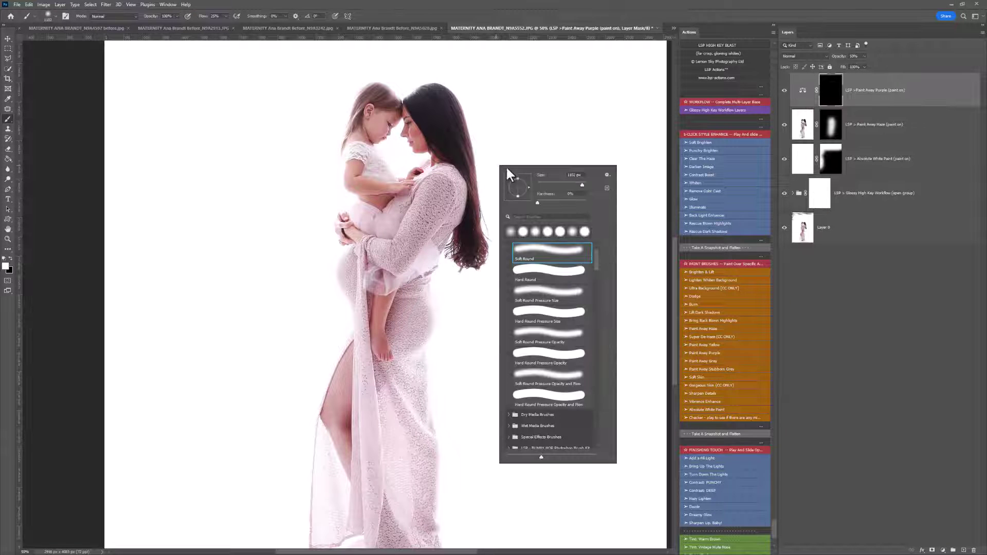
pyautogui.moveTo(581, 184); pyautogui.dragTo(577, 183)
pyautogui.moveTo(450, 89)
pyautogui.mouseDown()
pyautogui.moveTo(475, 260)
pyautogui.moveTo(455, 247)
pyautogui.moveTo(420, 277)
pyautogui.moveTo(403, 263)
pyautogui.moveTo(356, 112)
pyautogui.moveTo(364, 93)
pyautogui.moveTo(334, 201)
pyautogui.moveTo(340, 293)
pyautogui.moveTo(438, 333)
pyautogui.moveTo(458, 369)
pyautogui.moveTo(355, 270)
pyautogui.moveTo(357, 290)
pyautogui.mouseUp()
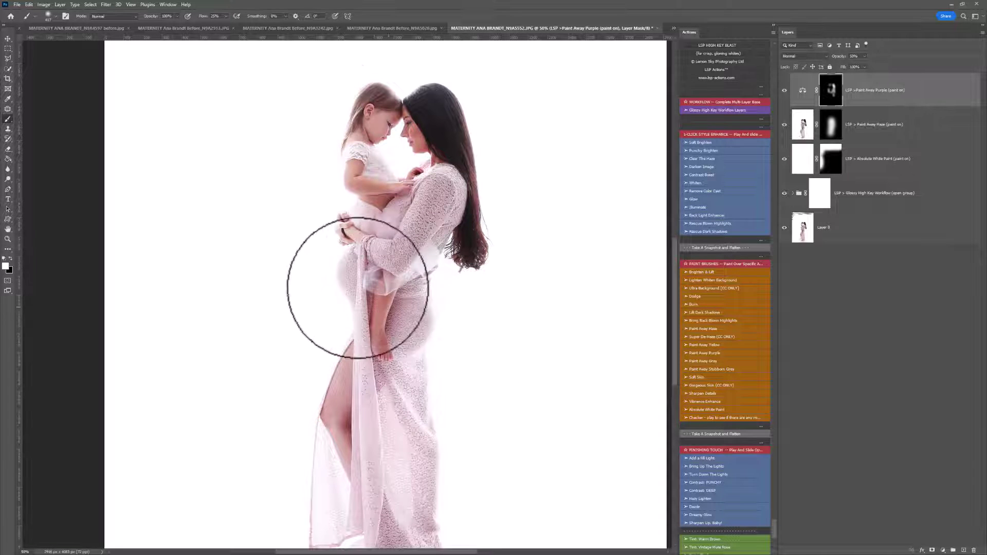
pyautogui.scroll(-2, 392, 479)
pyautogui.moveTo(392, 479)
pyautogui.mouseDown()
pyautogui.moveTo(435, 397)
pyautogui.moveTo(433, 307)
pyautogui.moveTo(456, 280)
pyautogui.mouseUp()
pyautogui.scroll(1, 457, 277)
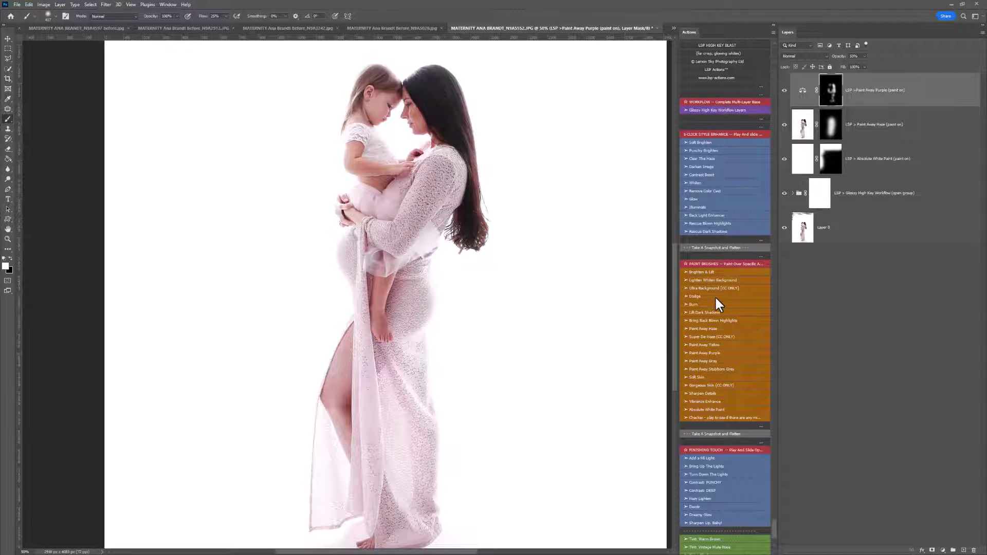
pyautogui.scroll(-4, 715, 299)
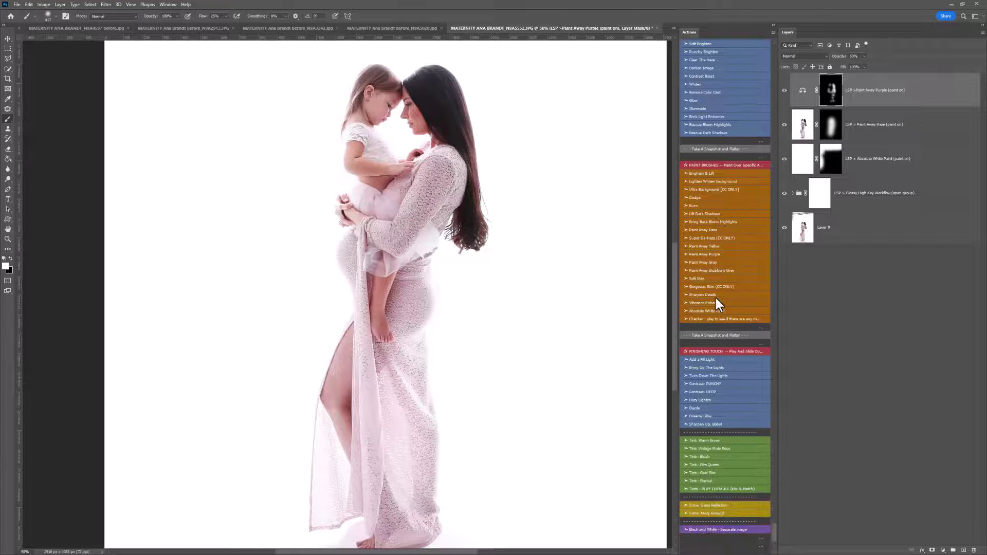
pyautogui.click(717, 246)
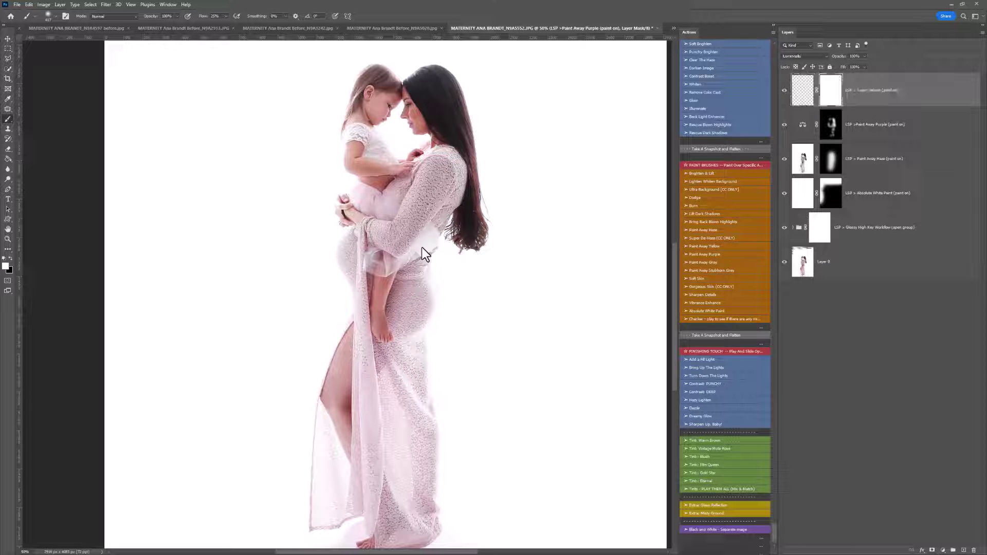
pyautogui.moveTo(874, 97); pyautogui.dragTo(974, 551)
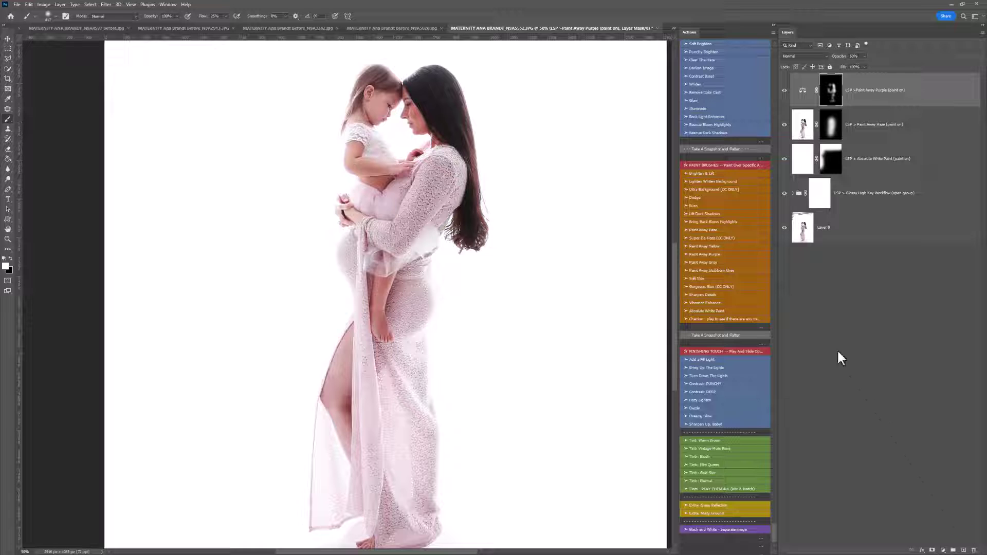
# Add the Portrait Foundation (paint on) layer and smooth the facial skin of mother and child with a small soft brush.
pyautogui.click(702, 271)
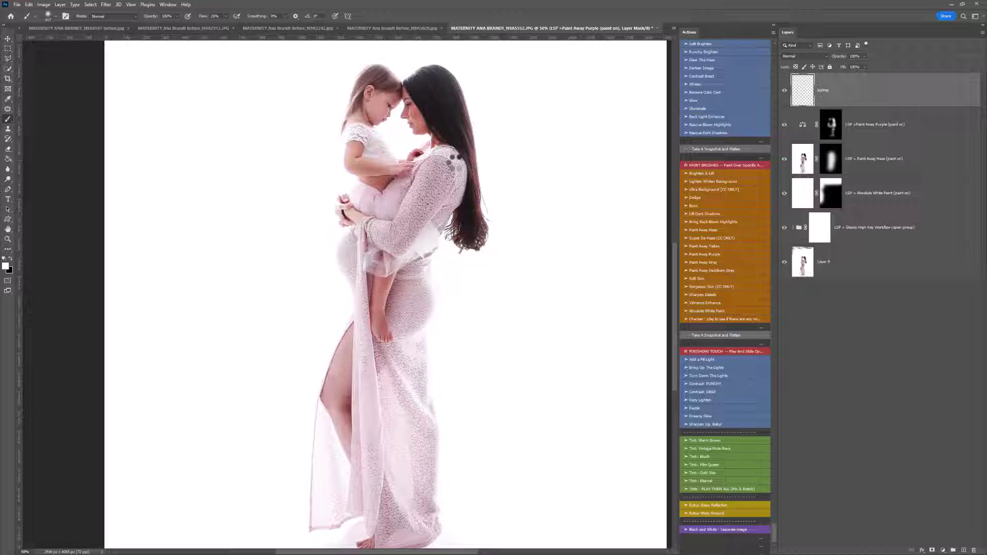
pyautogui.press('z')
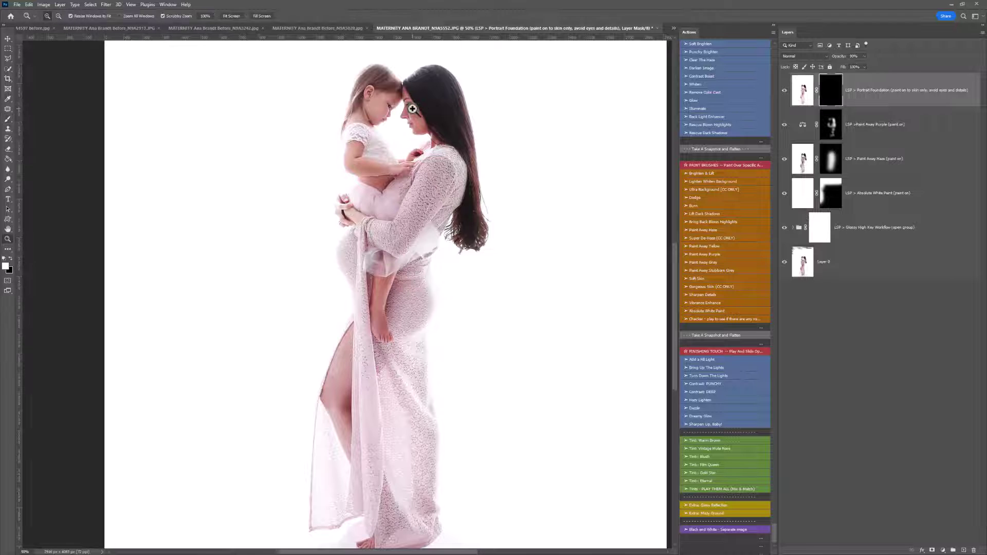
pyautogui.click(414, 111)
pyautogui.click(414, 110)
pyautogui.press('b')
pyautogui.rightClick(438, 149)
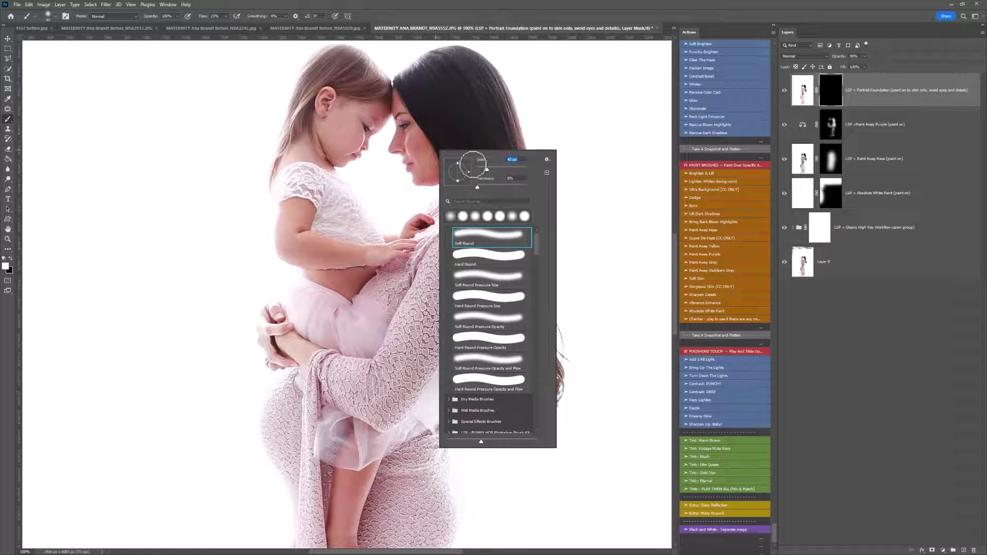
pyautogui.click(425, 143)
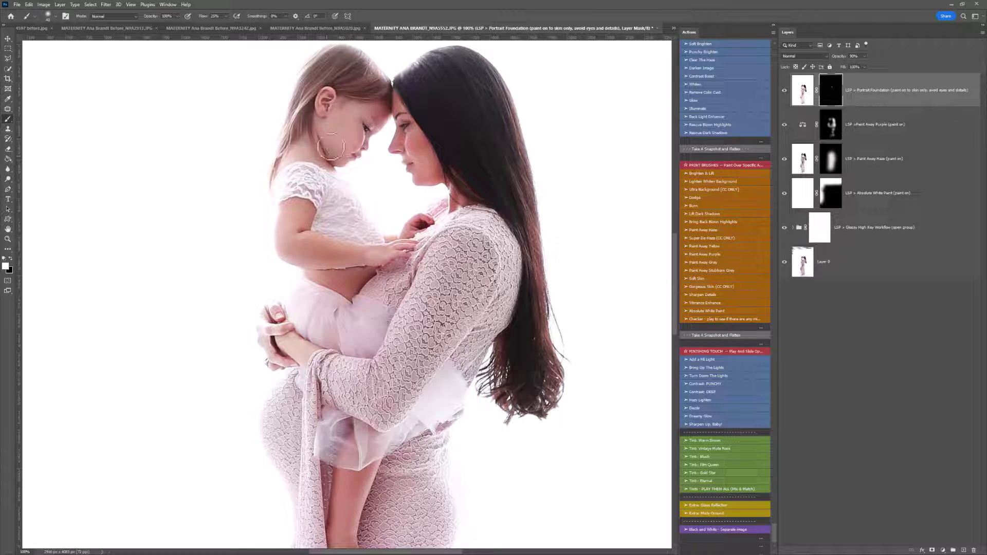
# Resize the brush and smooth the skin of the child's arm and the hands on the Portrait Foundation mask.
pyautogui.rightClick(293, 223)
pyautogui.click(347, 241)
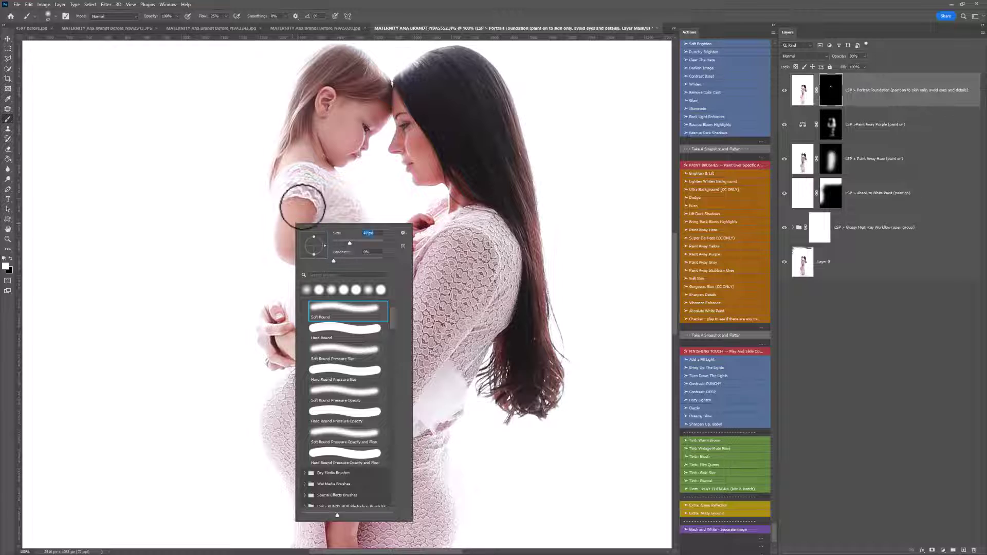
pyautogui.moveTo(304, 205)
pyautogui.mouseDown()
pyautogui.moveTo(293, 248)
pyautogui.moveTo(375, 251)
pyautogui.moveTo(351, 285)
pyautogui.moveTo(328, 276)
pyautogui.moveTo(353, 280)
pyautogui.moveTo(357, 365)
pyautogui.moveTo(354, 178)
pyautogui.moveTo(347, 343)
pyautogui.moveTo(332, 304)
pyautogui.moveTo(346, 267)
pyautogui.moveTo(364, 282)
pyautogui.mouseUp()
# Enlarge the soft brush and smooth the skin of the mother's exposed leg on the Portrait Foundation mask.
pyautogui.scroll(-5, 358, 362)
pyautogui.scroll(-2, 336, 237)
pyautogui.rightClick(377, 191)
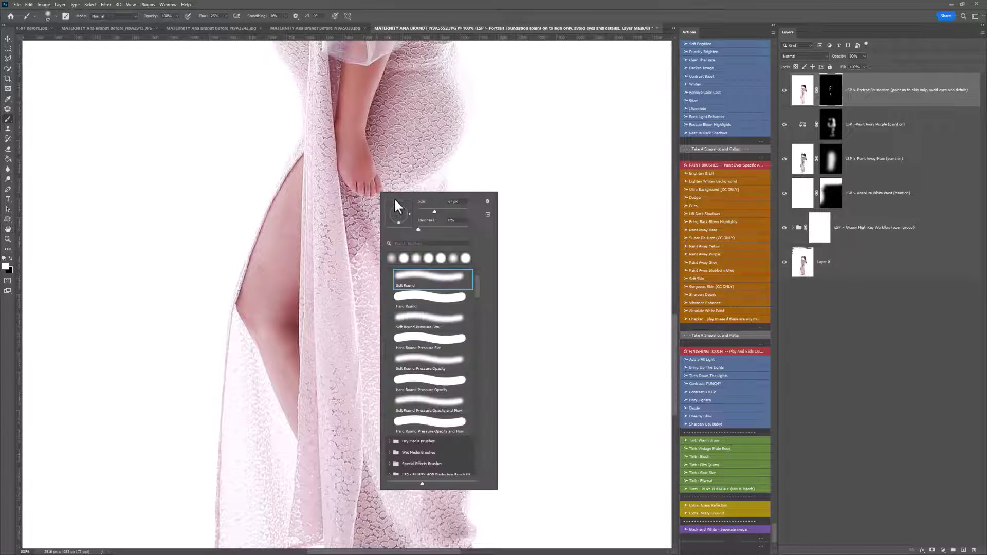
pyautogui.moveTo(435, 211); pyautogui.dragTo(445, 210)
pyautogui.moveTo(293, 208)
pyautogui.mouseDown()
pyautogui.moveTo(272, 365)
pyautogui.moveTo(297, 418)
pyautogui.moveTo(278, 286)
pyautogui.moveTo(308, 166)
pyautogui.moveTo(268, 289)
pyautogui.mouseUp()
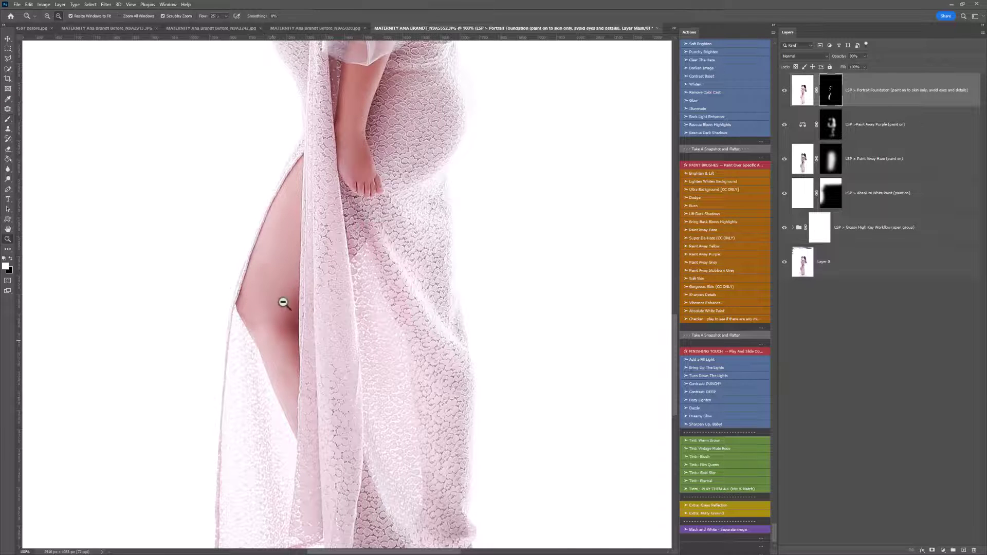
# Run Sharpen Details and paint its mask over the faces, the lace sleeve and the upper bodies.
pyautogui.keyDown('alt'); pyautogui.click(284, 300); pyautogui.keyUp('alt')
pyautogui.keyDown('alt'); pyautogui.click(298, 268); pyautogui.keyUp('alt')
pyautogui.moveTo(340, 258); pyautogui.dragTo(339, 349)
pyautogui.moveTo(352, 241); pyautogui.dragTo(346, 297)
pyautogui.moveTo(368, 240); pyautogui.dragTo(362, 268)
pyautogui.click(334, 201)
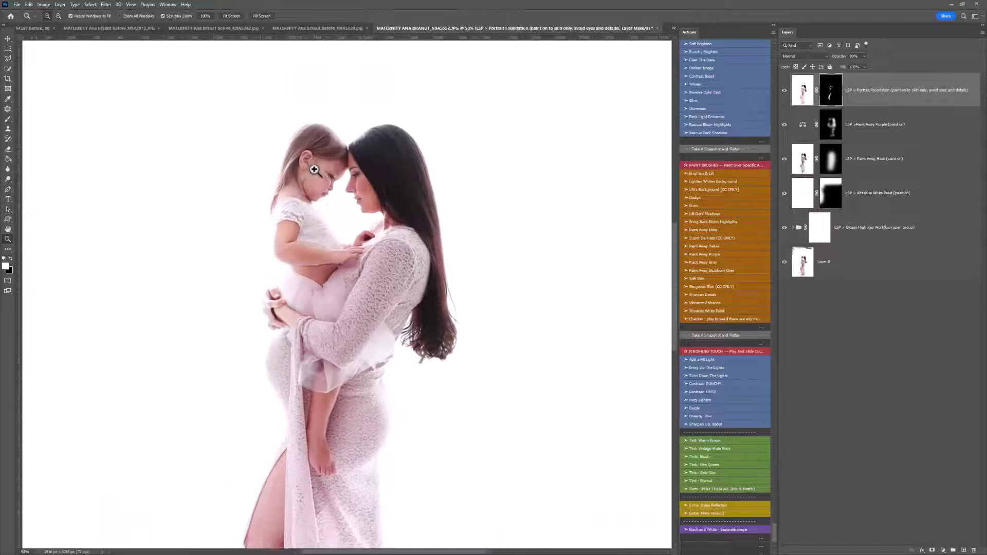
pyautogui.press('b')
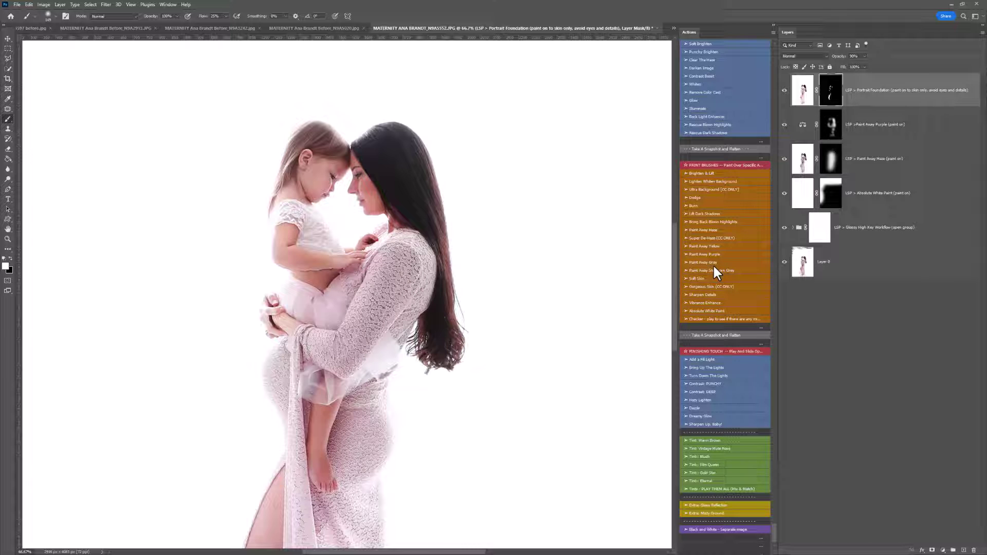
pyautogui.click(702, 294)
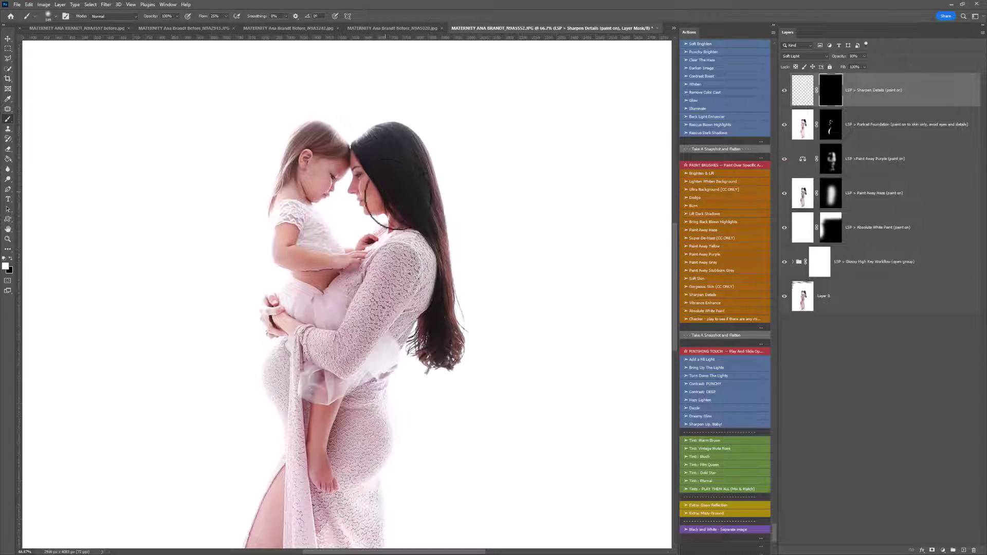
pyautogui.rightClick(388, 198)
pyautogui.moveTo(355, 171); pyautogui.dragTo(336, 176)
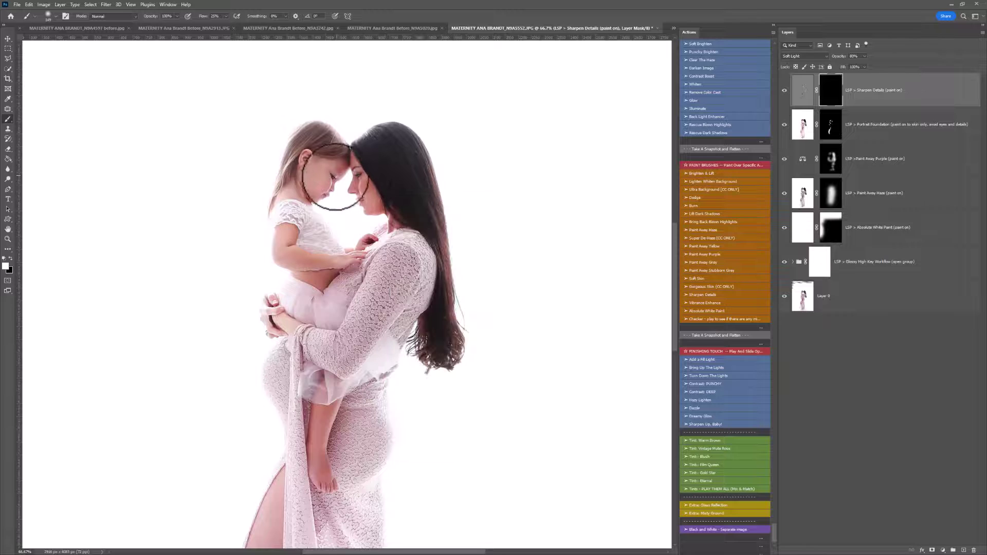
pyautogui.moveTo(357, 209)
pyautogui.mouseDown()
pyautogui.moveTo(396, 219)
pyautogui.moveTo(392, 111)
pyautogui.moveTo(421, 180)
pyautogui.moveTo(459, 349)
pyautogui.moveTo(320, 140)
pyautogui.moveTo(278, 240)
pyautogui.moveTo(276, 314)
pyautogui.moveTo(277, 305)
pyautogui.moveTo(291, 365)
pyautogui.mouseUp()
# Paint the Sharpen Details mask over the lower lace dress, its draped fabric and the belly area.
pyautogui.press('z')
pyautogui.keyDown('alt'); pyautogui.click(327, 368); pyautogui.keyUp('alt')
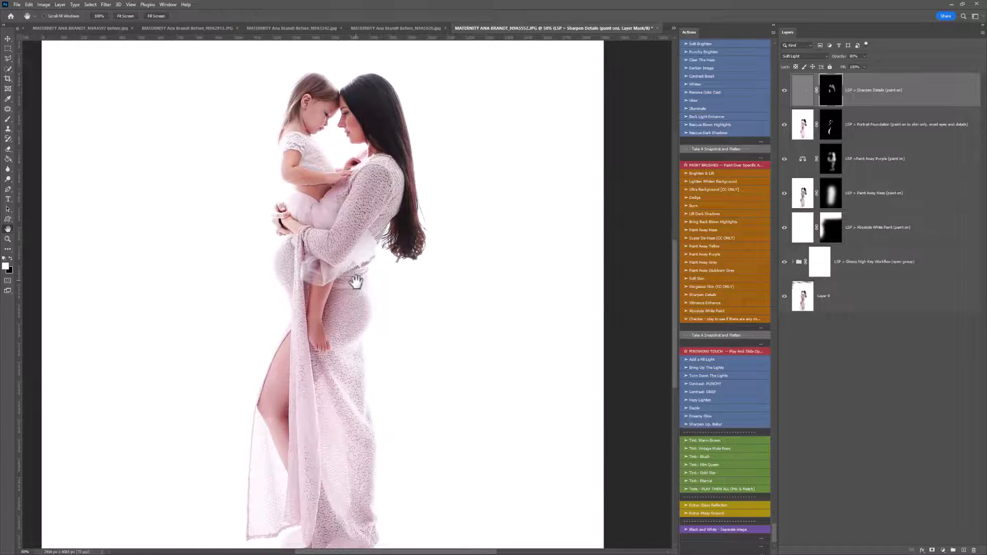
pyautogui.press('b')
pyautogui.rightClick(354, 280)
pyautogui.moveTo(355, 339)
pyautogui.mouseDown()
pyautogui.moveTo(324, 408)
pyautogui.moveTo(340, 450)
pyautogui.mouseUp()
pyautogui.scroll(-1, 332, 411)
pyautogui.moveTo(328, 376)
pyautogui.mouseDown()
pyautogui.moveTo(319, 550)
pyautogui.moveTo(327, 380)
pyautogui.moveTo(342, 329)
pyautogui.moveTo(277, 414)
pyautogui.moveTo(258, 462)
pyautogui.moveTo(275, 286)
pyautogui.mouseUp()
pyautogui.scroll(3, 374, 242)
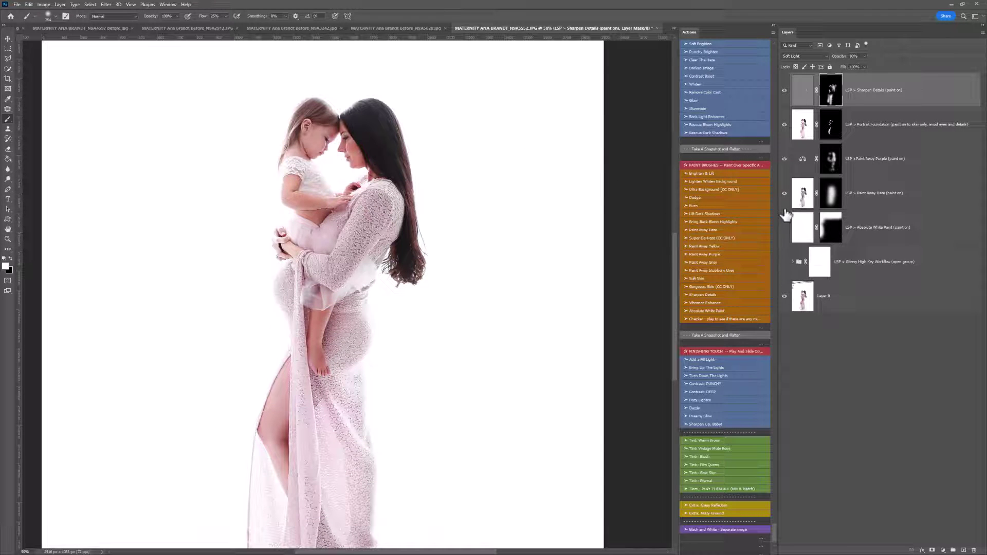
# Toggle the visibility of all edit layers above Layer 0 to compare the upper figures before and after.
pyautogui.moveTo(784, 195); pyautogui.dragTo(782, 97)
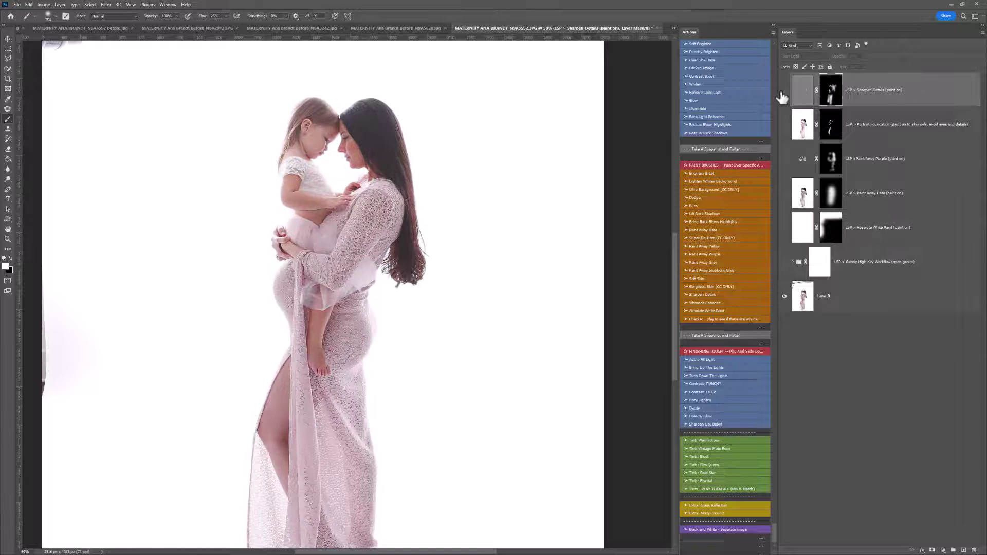
pyautogui.press('z')
pyautogui.scroll(1, 351, 154)
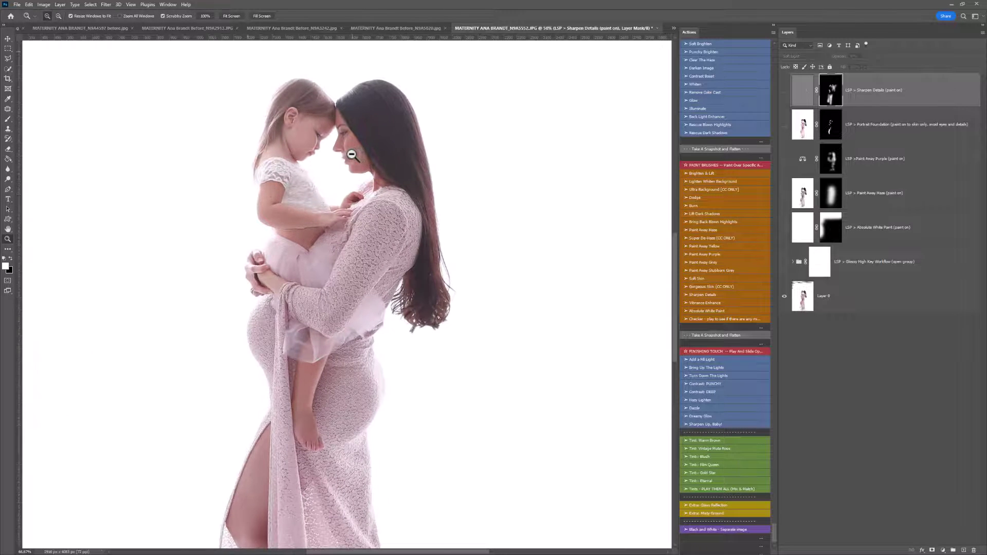
pyautogui.moveTo(790, 166); pyautogui.dragTo(781, 91)
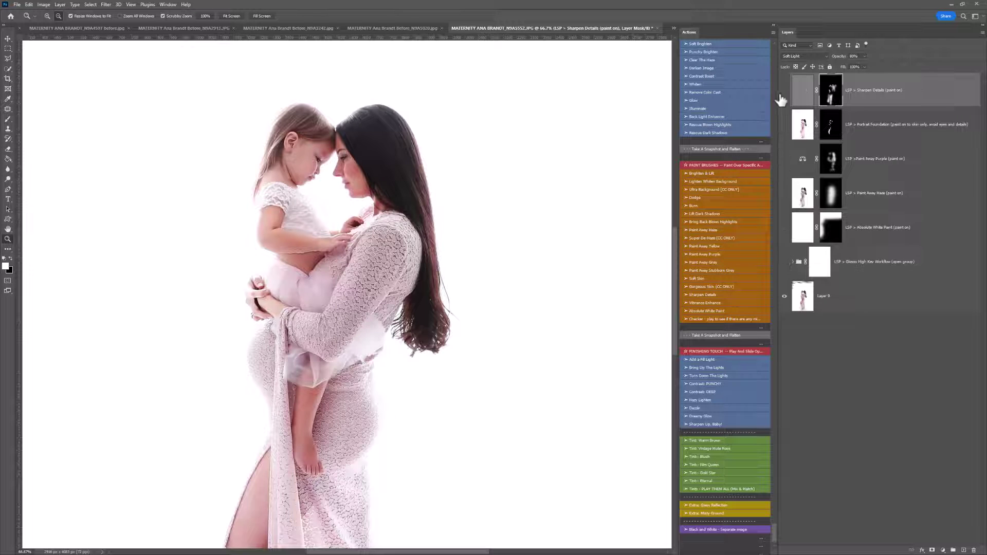
pyautogui.moveTo(783, 264); pyautogui.dragTo(794, 141)
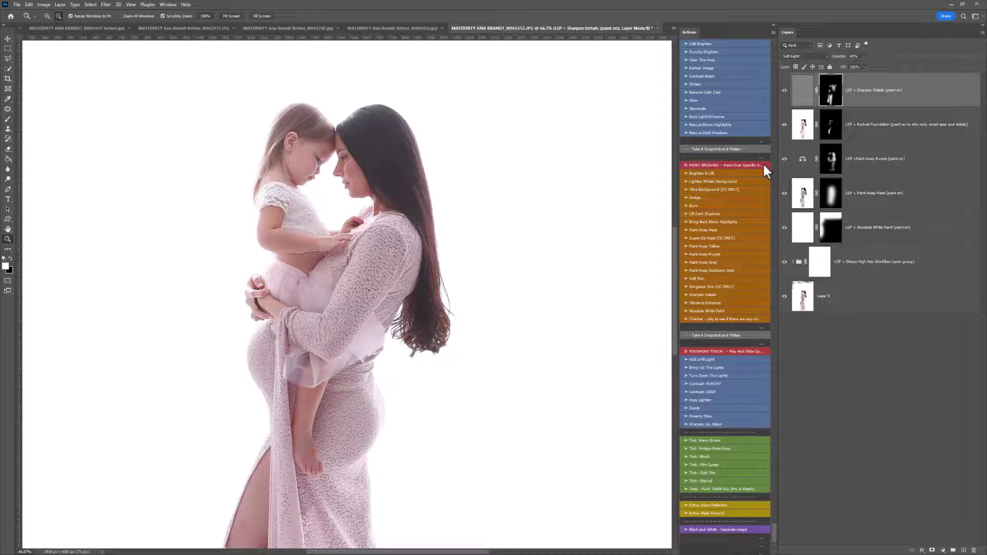
# Compare the full-length photo before and after by hiding and showing the workflow group and all paint-on layers.
pyautogui.scroll(-3, 704, 243)
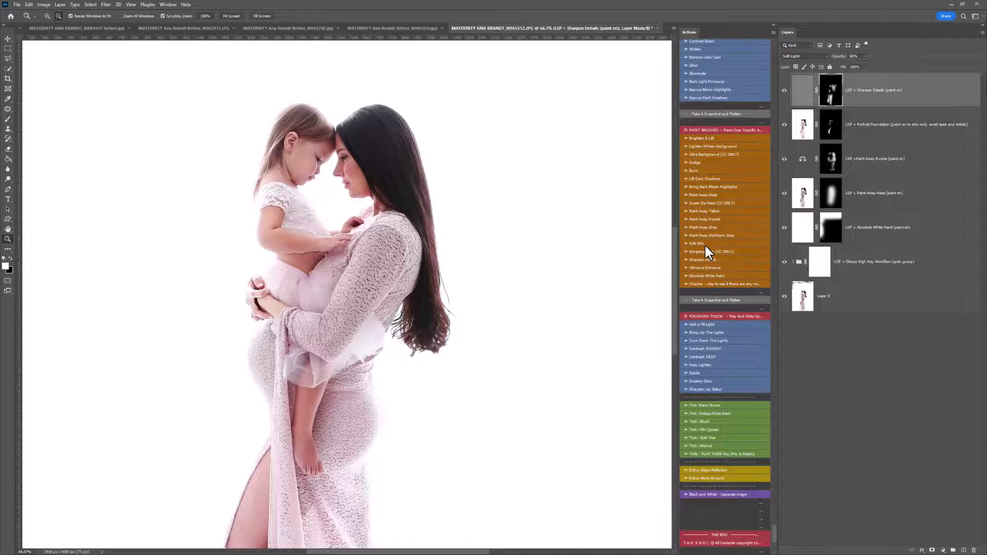
pyautogui.keyDown('alt'); pyautogui.click(464, 301); pyautogui.keyUp('alt')
pyautogui.moveTo(482, 332); pyautogui.dragTo(473, 286)
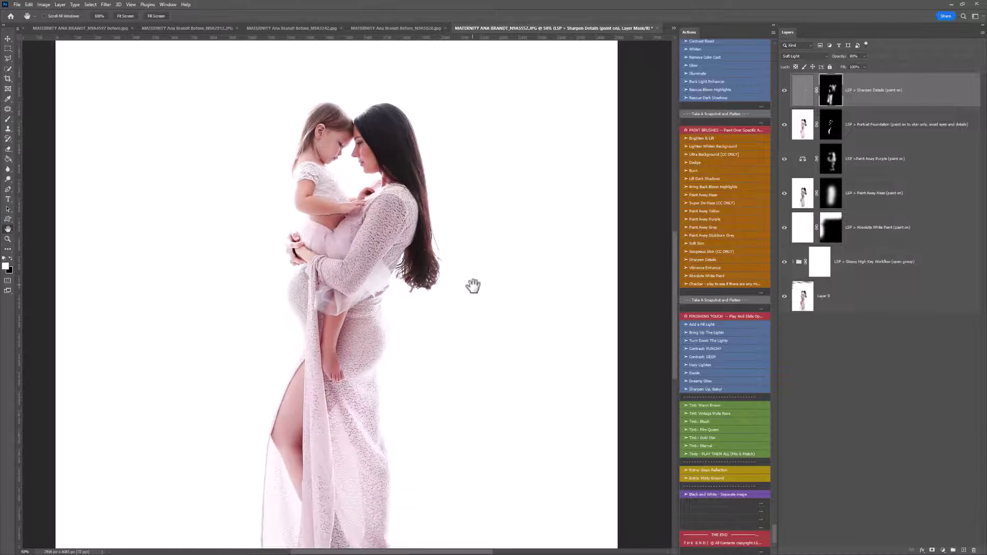
pyautogui.keyDown('alt'); pyautogui.click(471, 288); pyautogui.keyUp('alt')
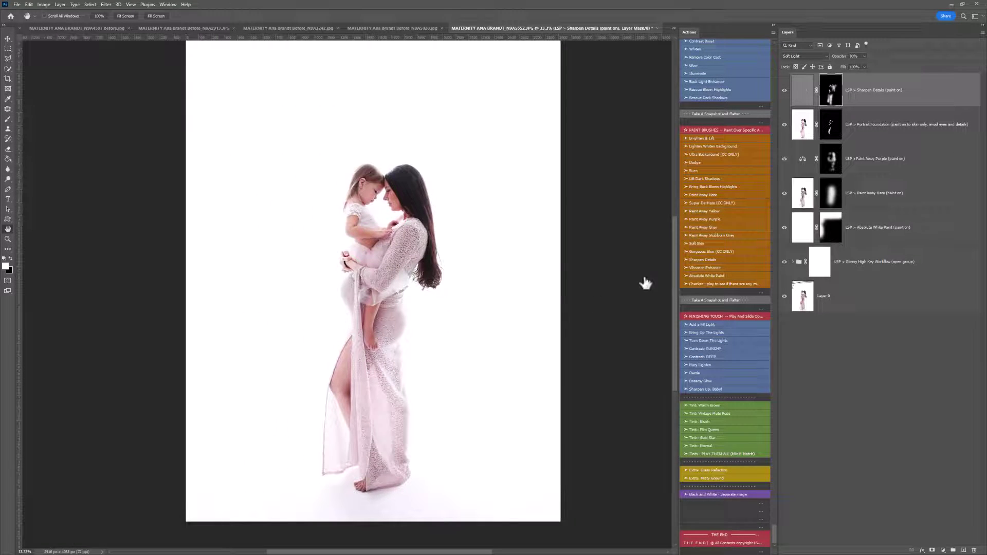
pyautogui.moveTo(783, 266); pyautogui.dragTo(784, 126)
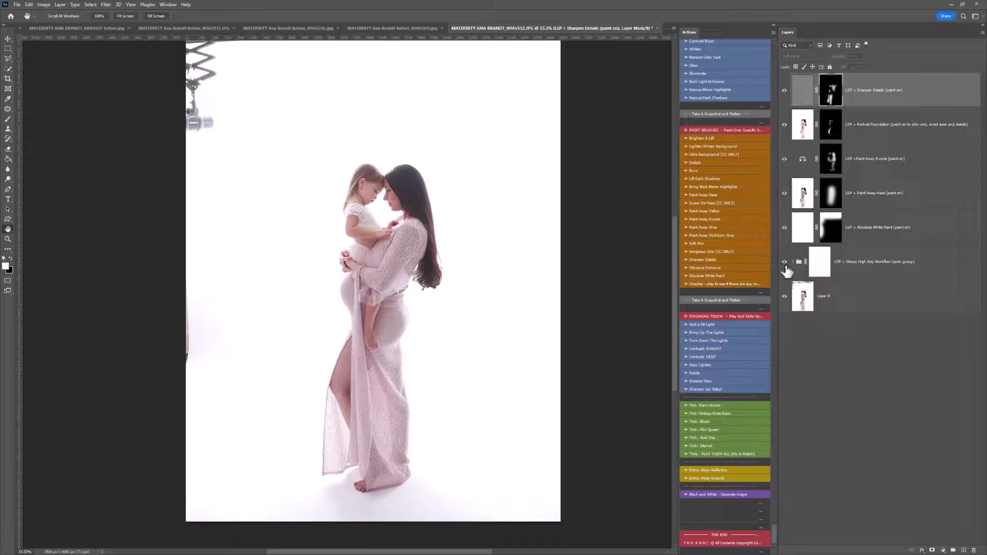
pyautogui.moveTo(786, 271); pyautogui.dragTo(787, 274)
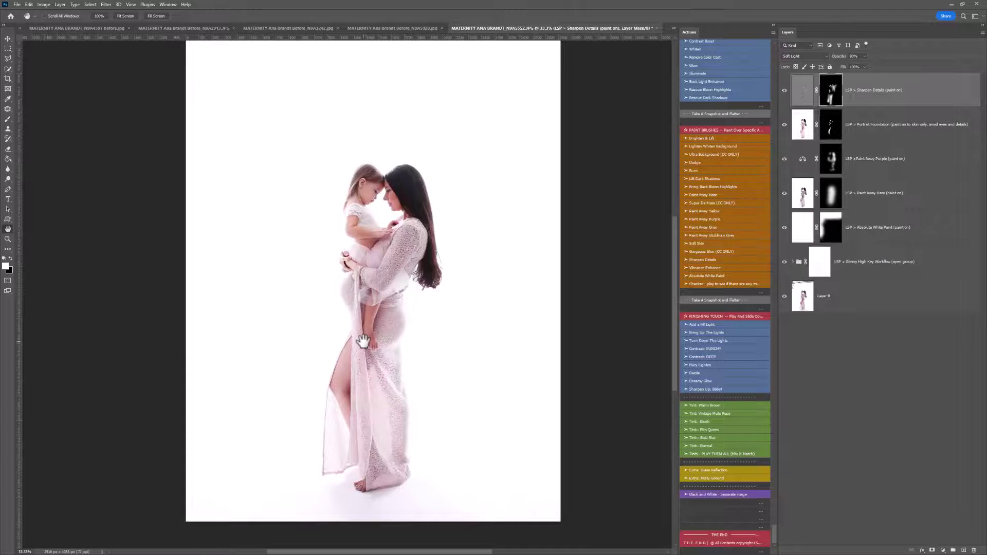
# Run the Black and White - Separate Image action to create a layered monochrome copy of the photo.
pyautogui.press('z')
pyautogui.click(408, 263)
pyautogui.scroll(-3, 424, 272)
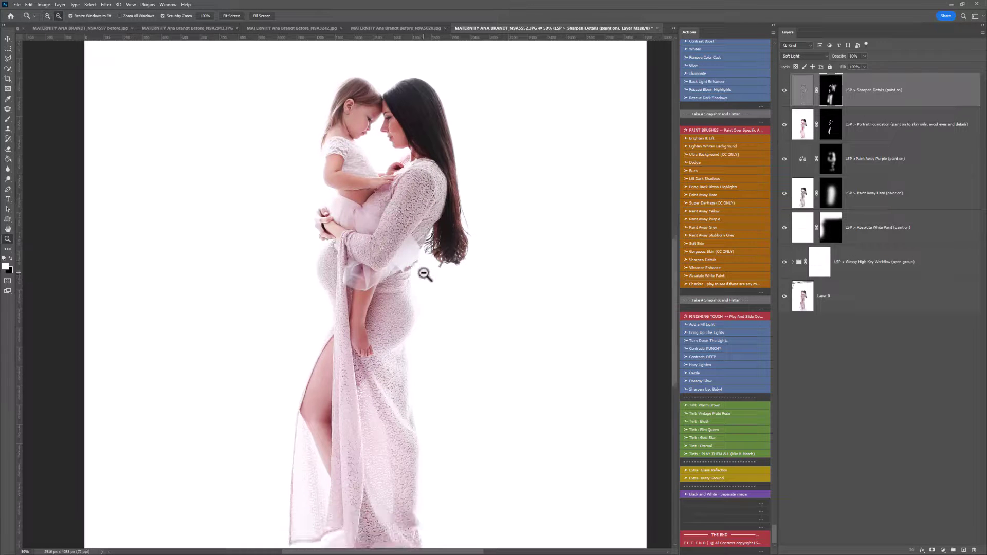
pyautogui.click(697, 493)
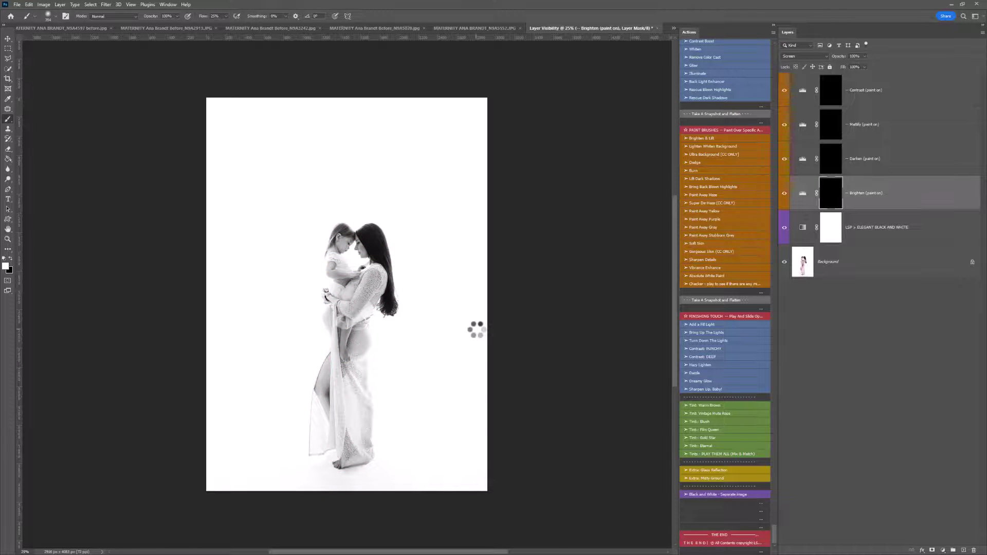
# Paint the Darken mask over the child, lace sleeve and child's leg, and the Mattify mask over the mother's dark hair.
pyautogui.click(833, 173)
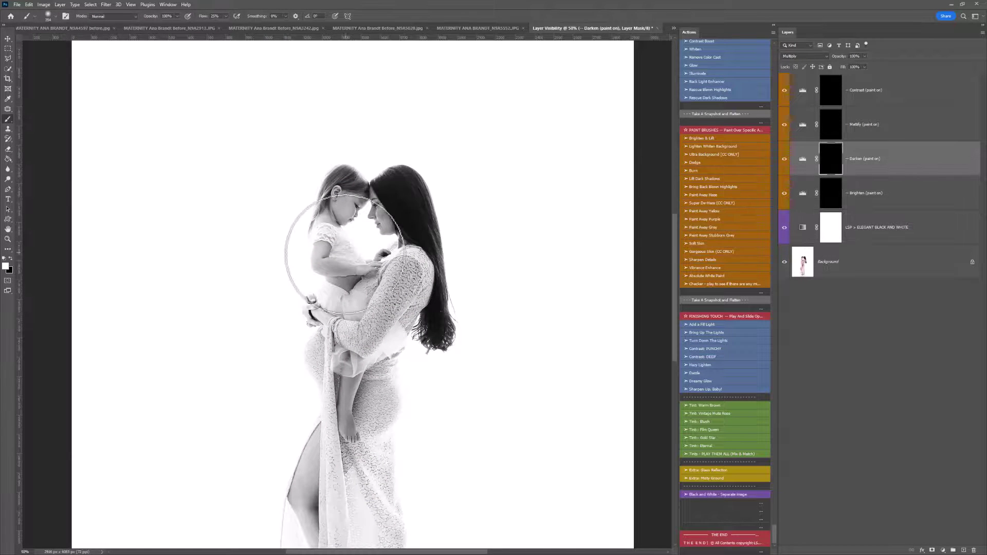
pyautogui.click(401, 292)
pyautogui.click(344, 400)
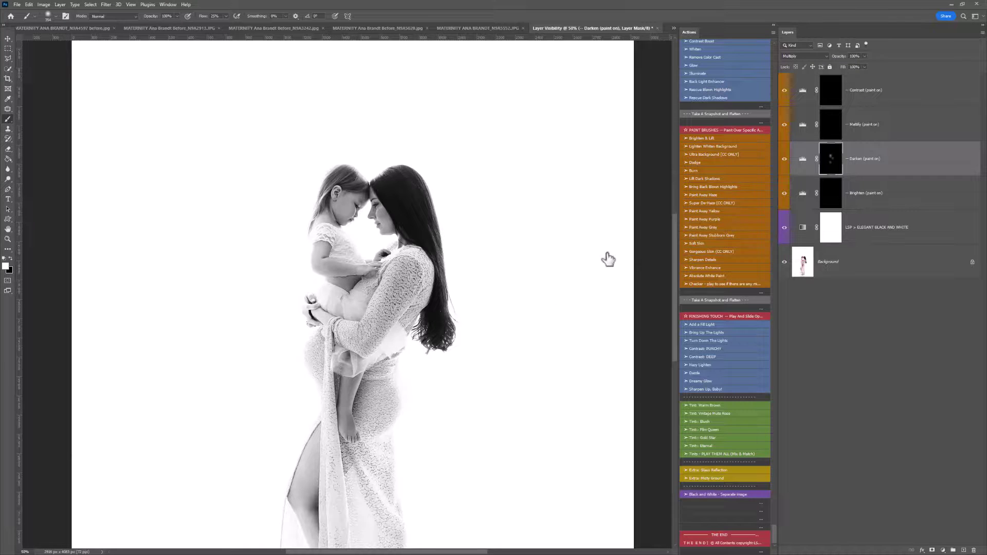
pyautogui.click(832, 136)
pyautogui.click(400, 180)
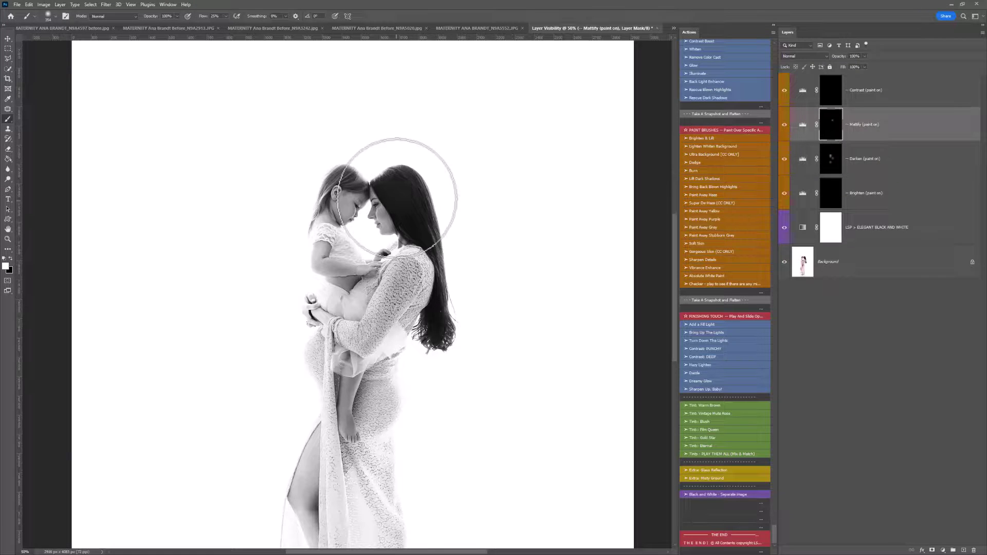
# Paint the Contrast mask over the lace sleeve, the child's body and the mother's upper body in the monochrome copy.
pyautogui.click(837, 99)
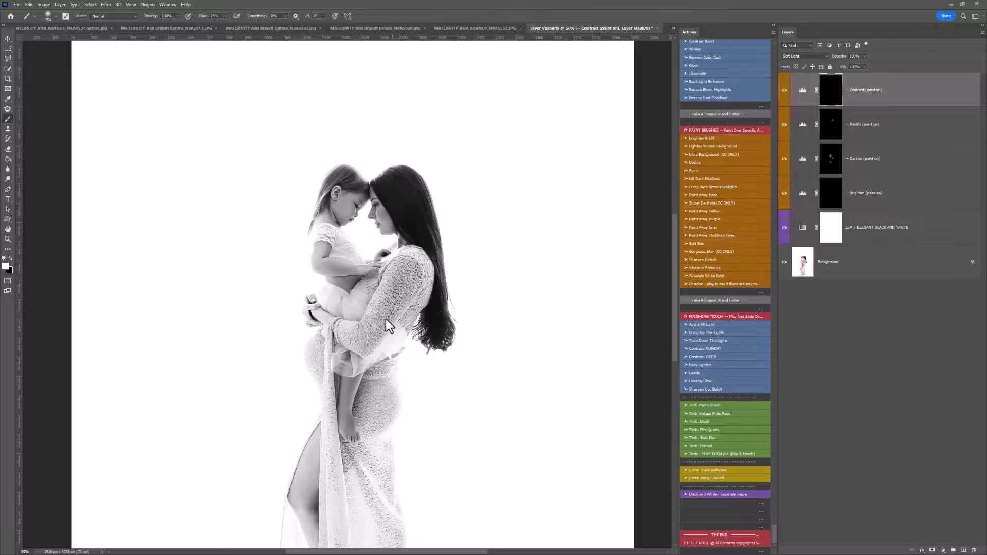
pyautogui.moveTo(388, 325)
pyautogui.mouseDown()
pyautogui.moveTo(353, 297)
pyautogui.moveTo(341, 496)
pyautogui.moveTo(368, 260)
pyautogui.moveTo(426, 244)
pyautogui.moveTo(434, 312)
pyautogui.mouseUp()
pyautogui.moveTo(322, 224)
pyautogui.mouseDown()
pyautogui.moveTo(323, 321)
pyautogui.moveTo(374, 282)
pyautogui.mouseUp()
pyautogui.press('z')
pyautogui.keyDown('alt'); pyautogui.click(549, 152); pyautogui.keyUp('alt')
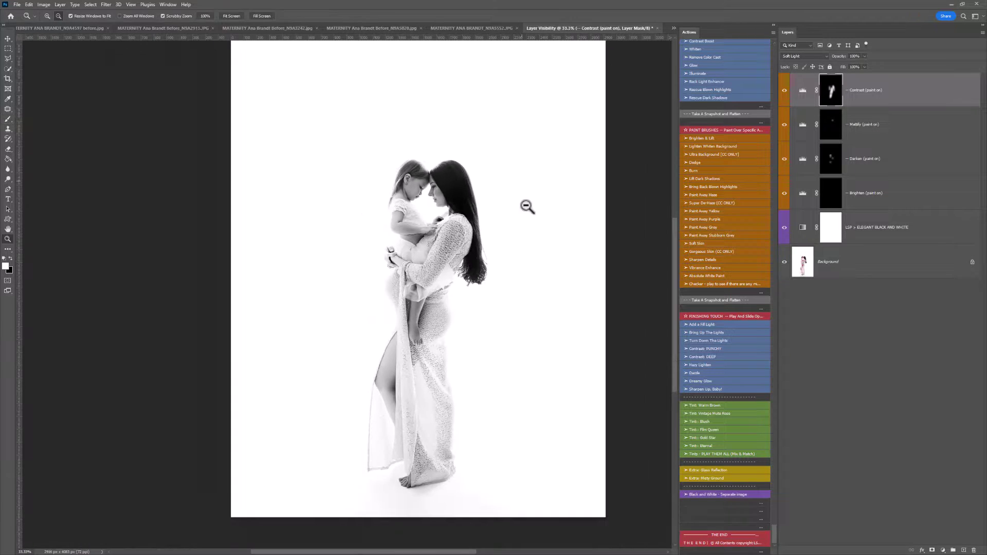
pyautogui.press('h')
pyautogui.moveTo(509, 248); pyautogui.dragTo(436, 225)
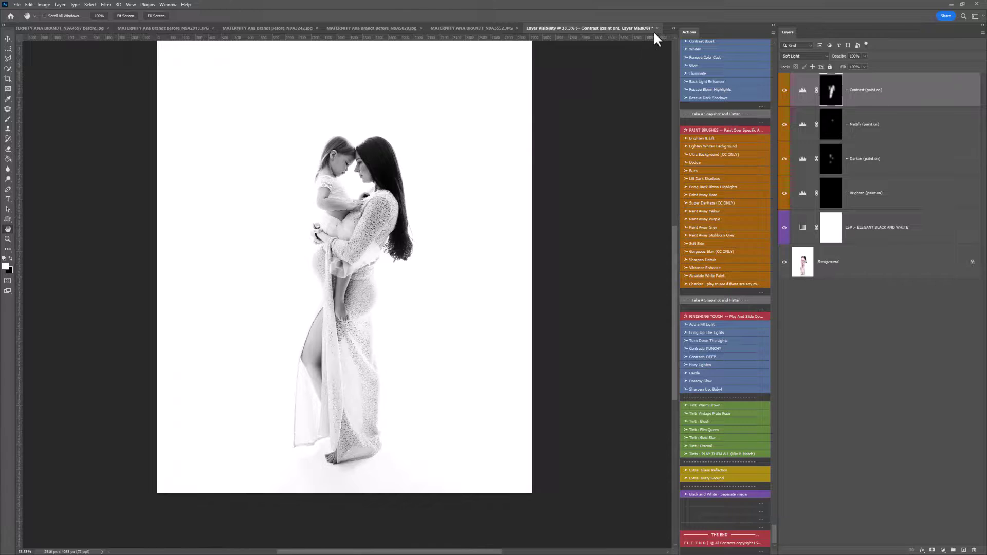
# Close the black-and-white copy and return to the colour photo and the start of the action list.
pyautogui.click(655, 27)
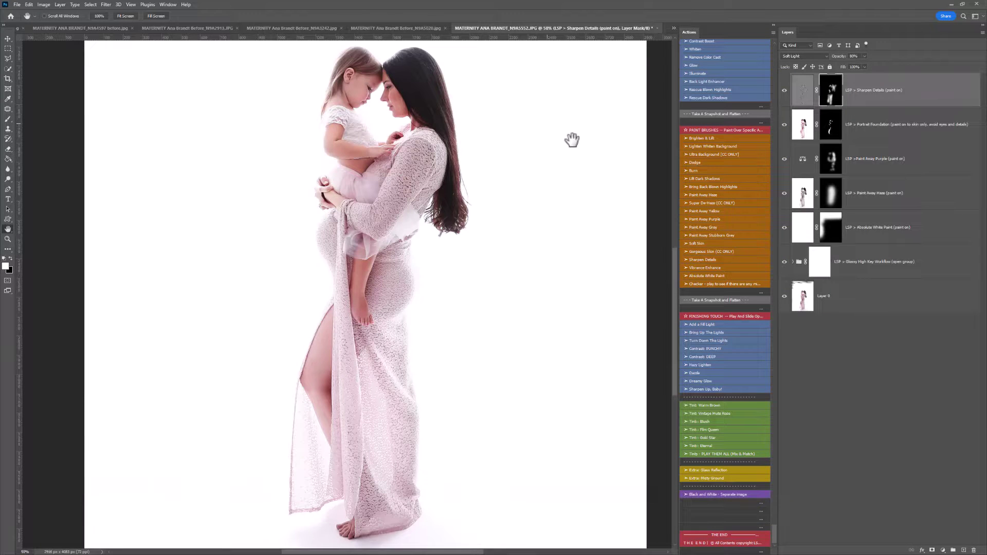
pyautogui.moveTo(571, 139); pyautogui.dragTo(538, 184)
pyautogui.scroll(-1, 539, 183)
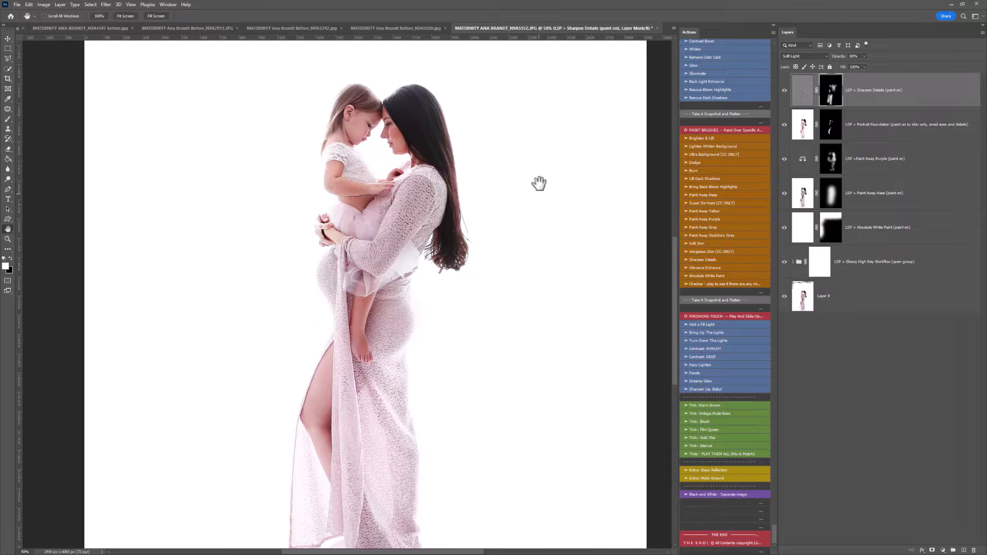
pyautogui.scroll(1, 588, 185)
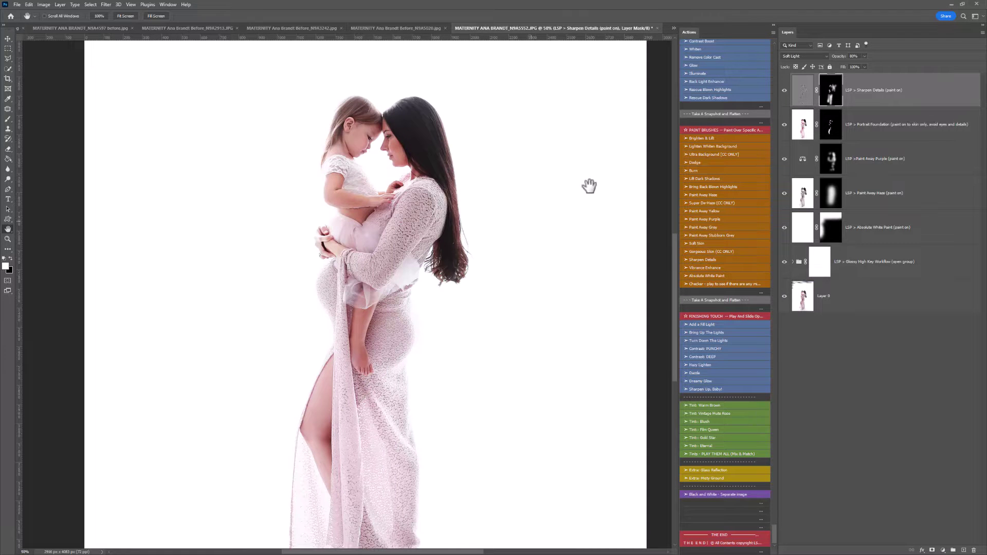
pyautogui.scroll(3, 720, 192)
pyautogui.scroll(3, 722, 194)
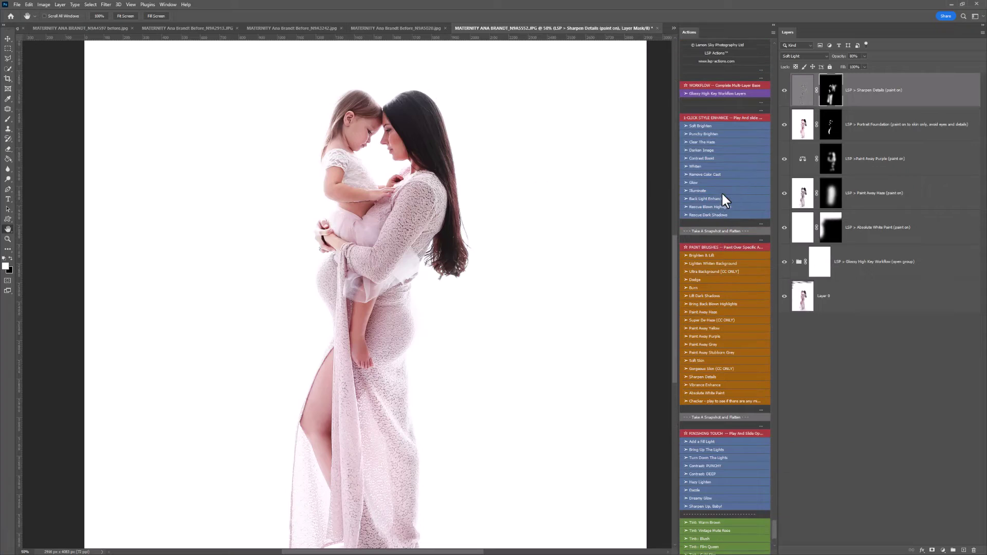